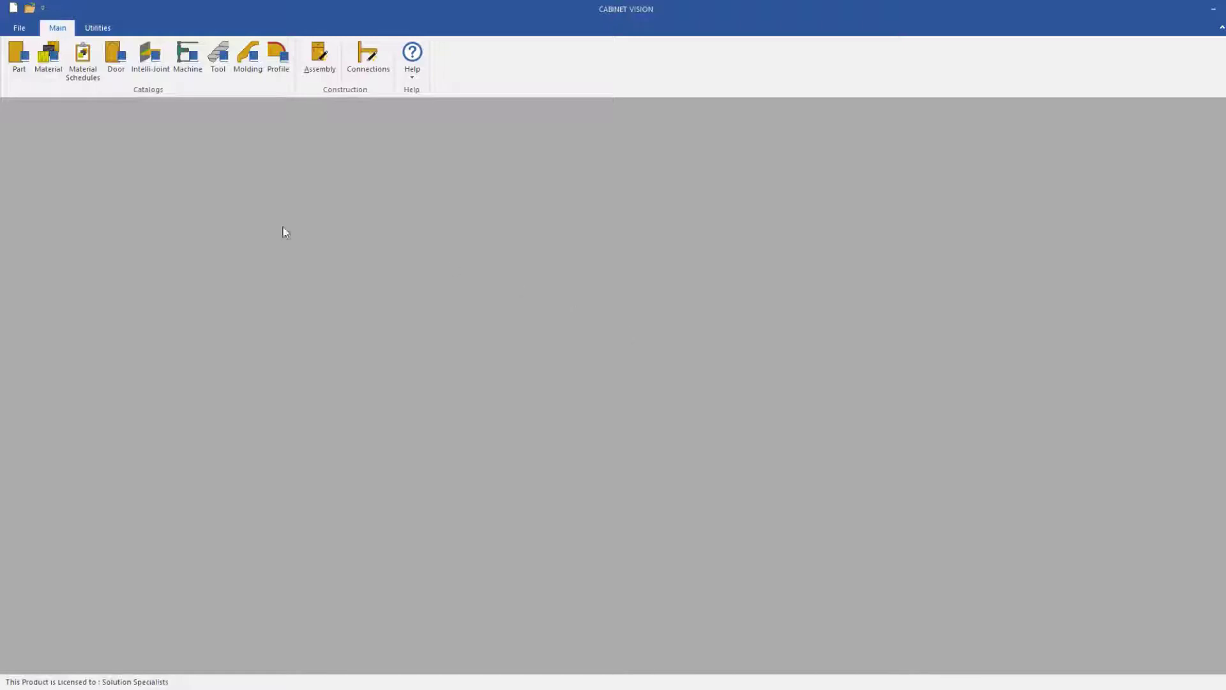
# Step: Open the Door Manager and bring up its Utilities tools
pyautogui.click(117, 63)
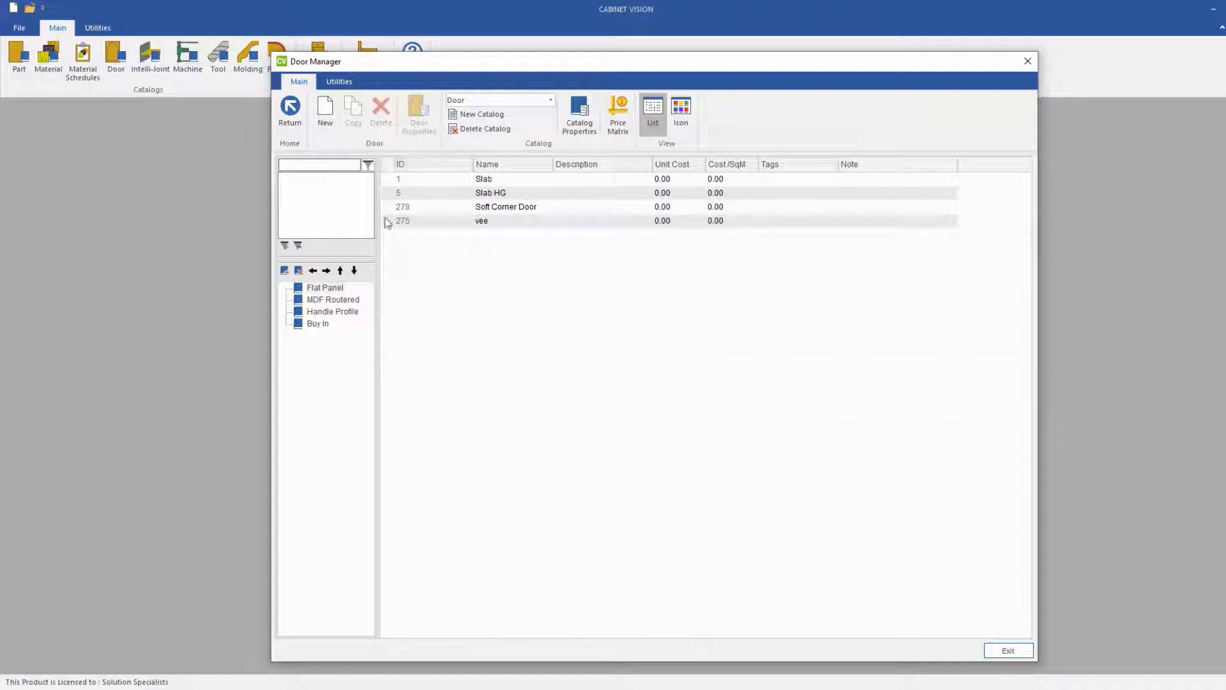
pyautogui.click(340, 82)
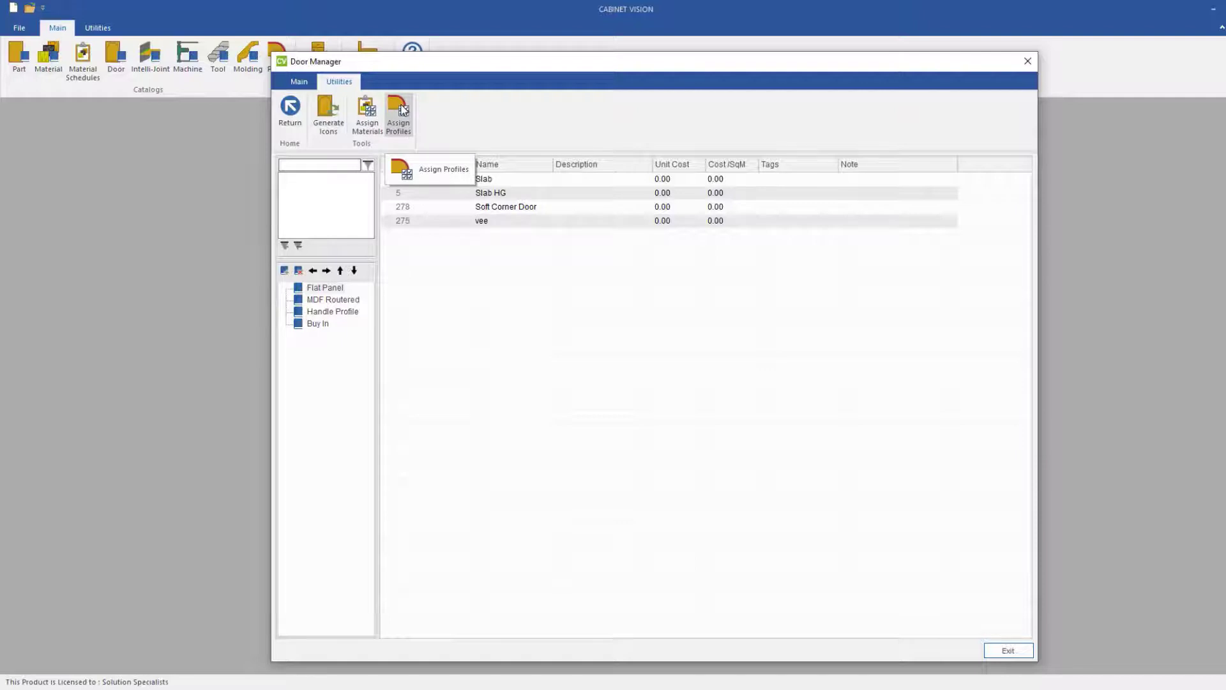
# Step: Open Assign Materials and switch its Door Catalog to Door
pyautogui.click(366, 109)
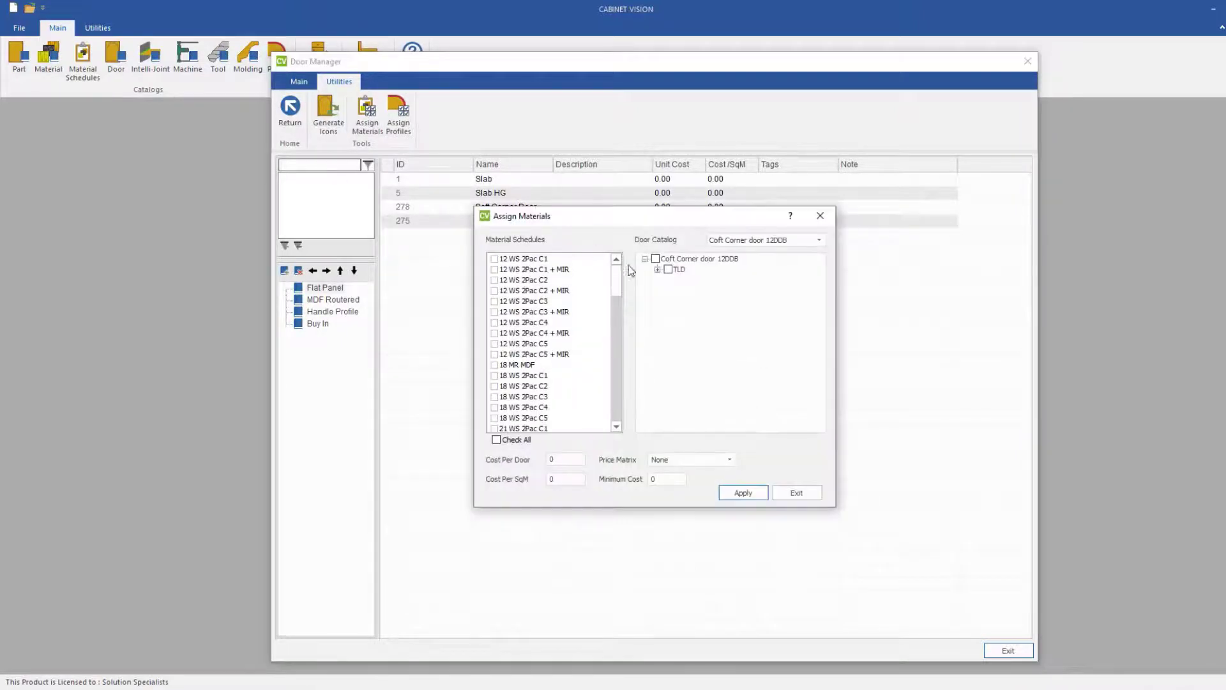
pyautogui.moveTo(547, 193); pyautogui.dragTo(469, 137)
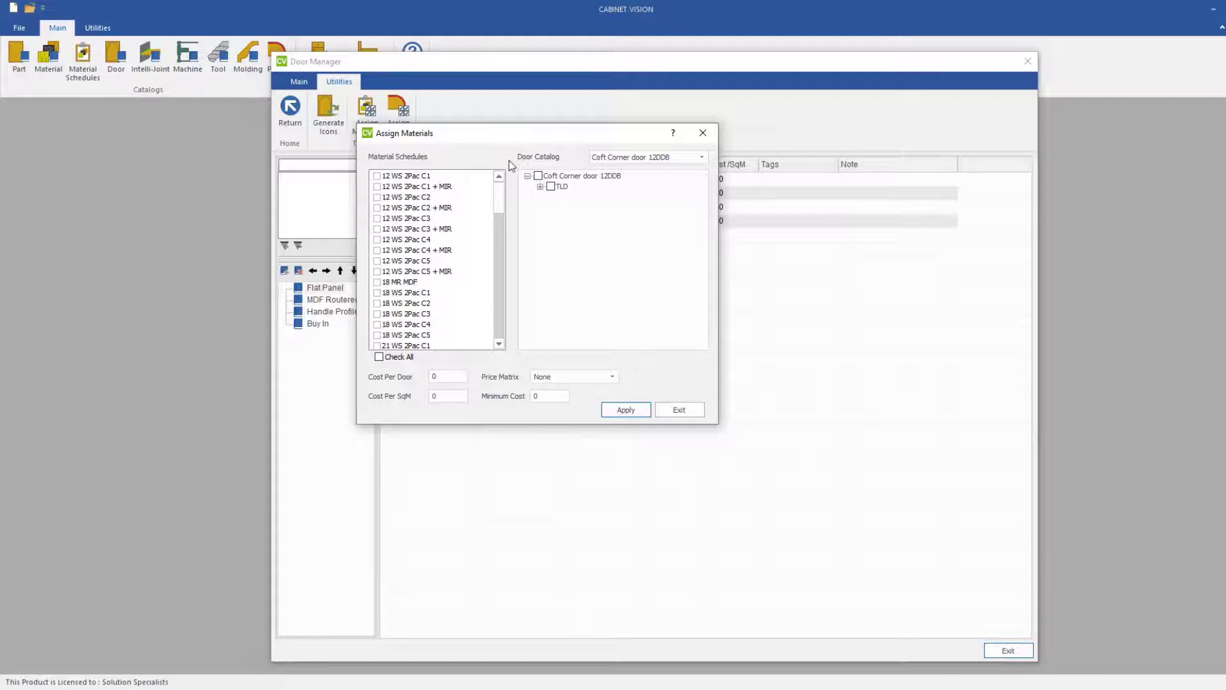
pyautogui.scroll(-1, 445, 237)
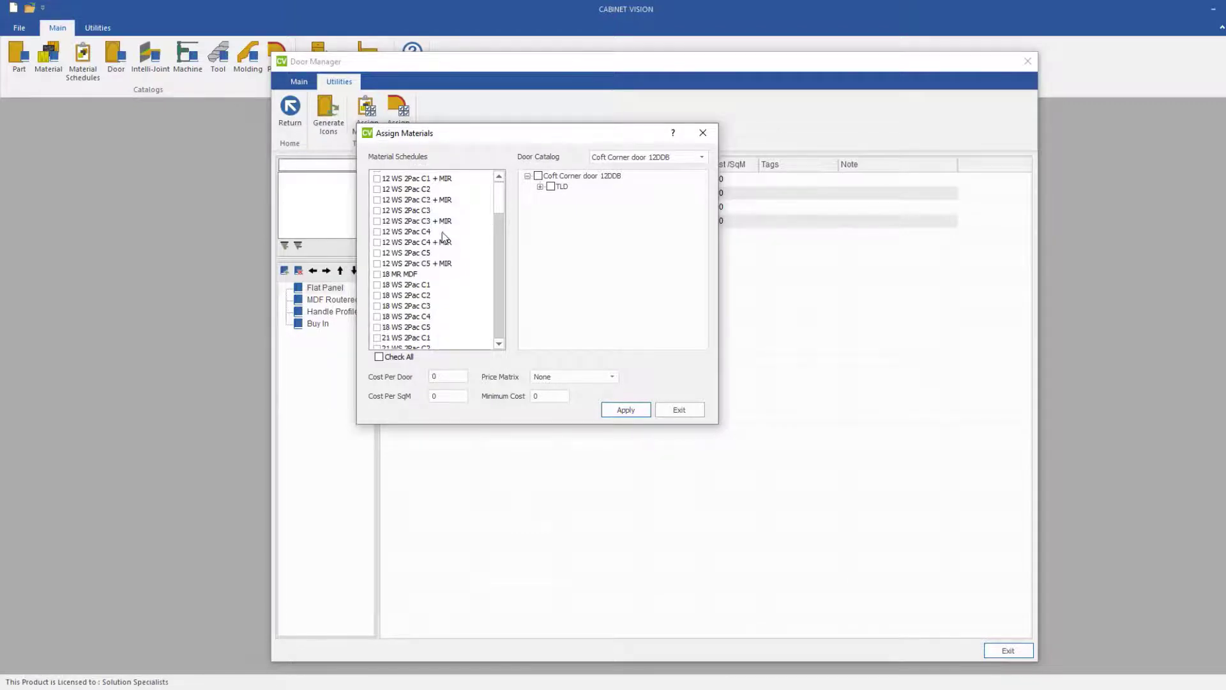
pyautogui.scroll(-3, 445, 238)
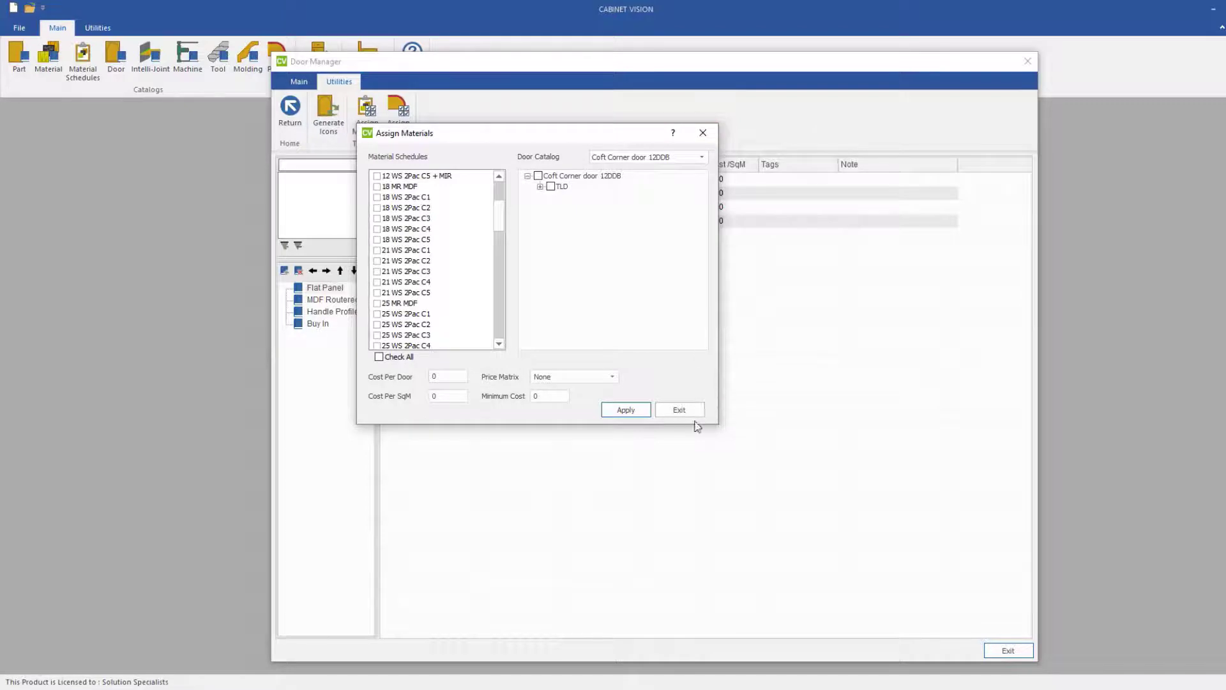
pyautogui.click(636, 158)
pyautogui.click(616, 185)
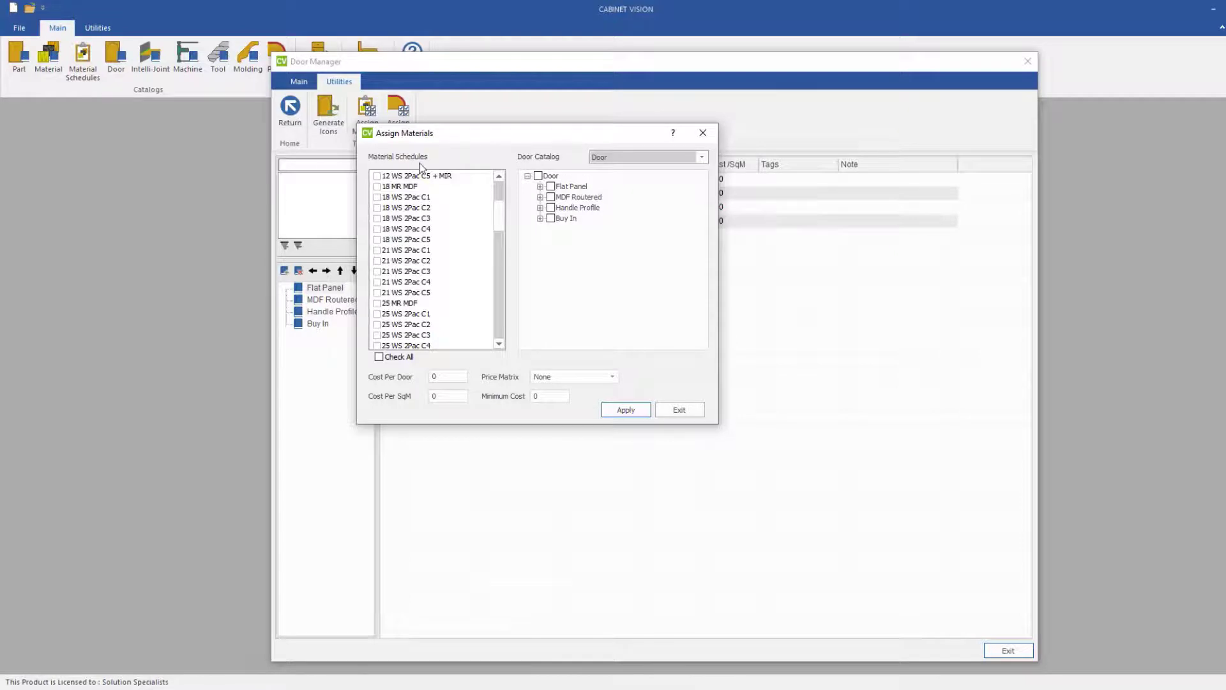
# Step: Expand the Flat Panel, MDF Routered, Handle Profile and Buy In groups in the door tree
pyautogui.moveTo(446, 135); pyautogui.dragTo(526, 125)
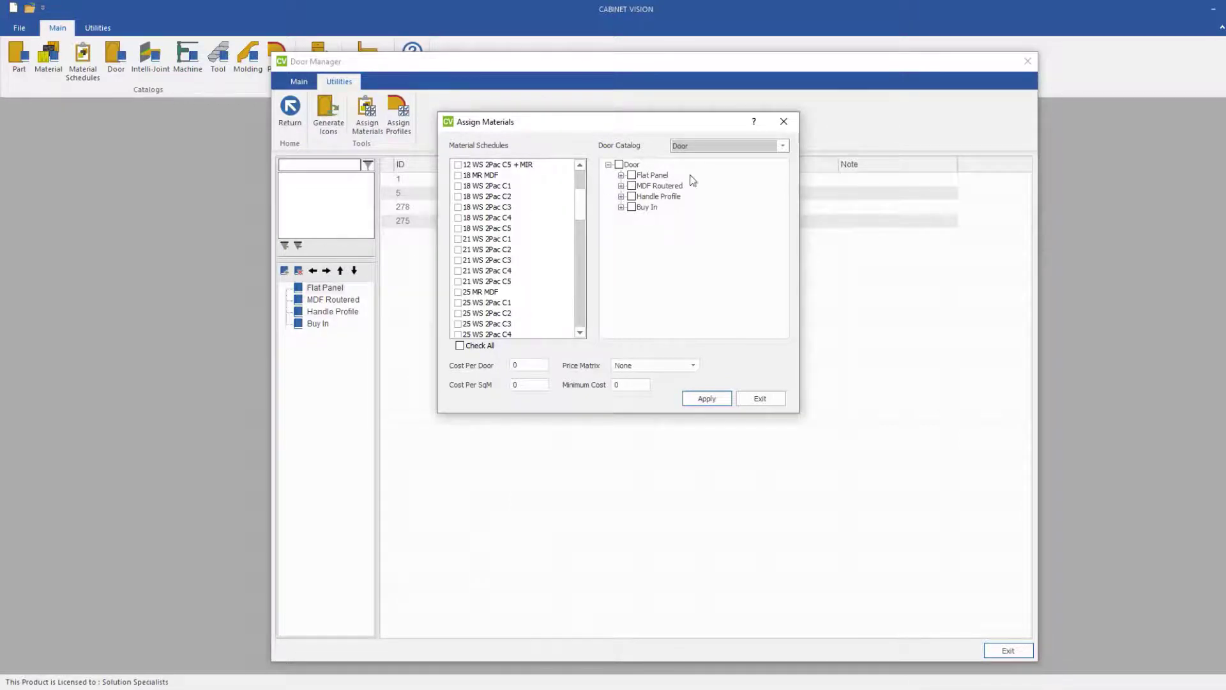
pyautogui.click(622, 176)
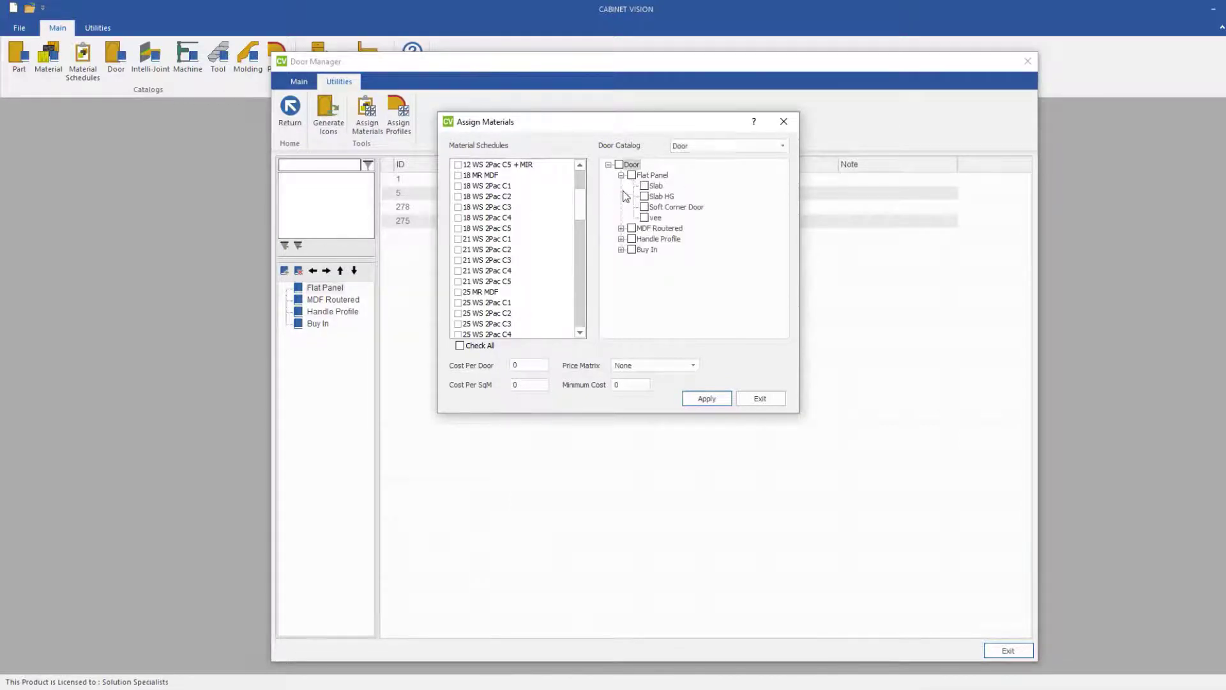
pyautogui.click(622, 228)
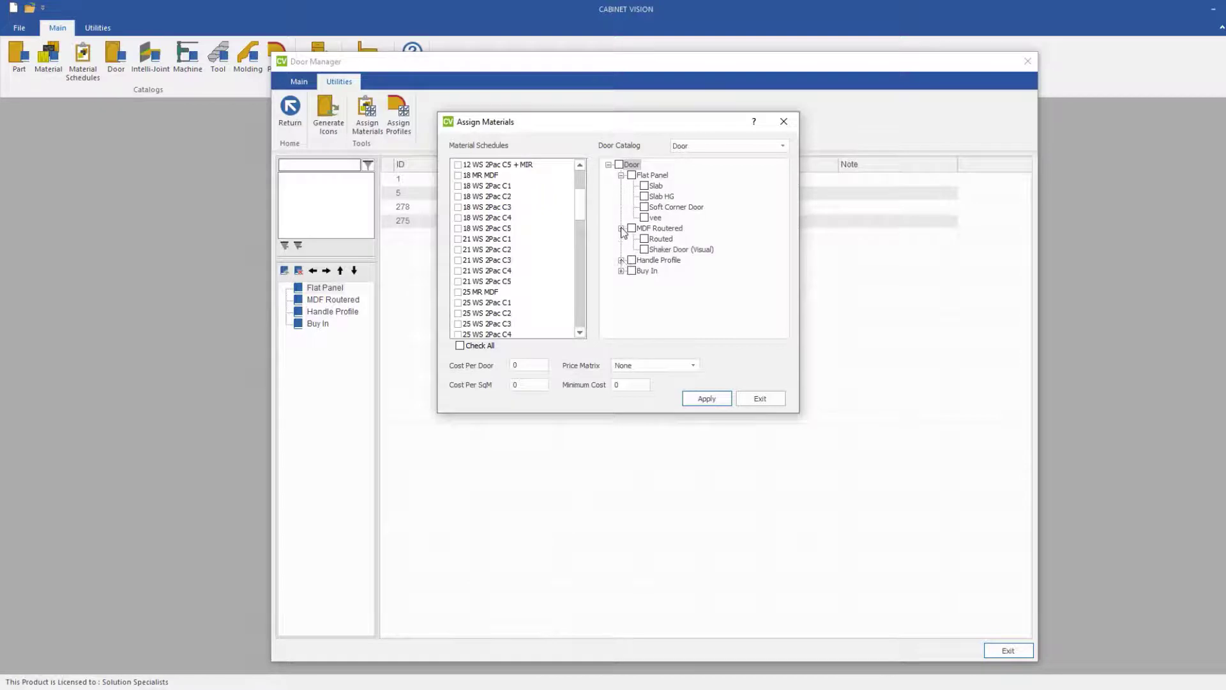
pyautogui.click(621, 260)
pyautogui.click(621, 281)
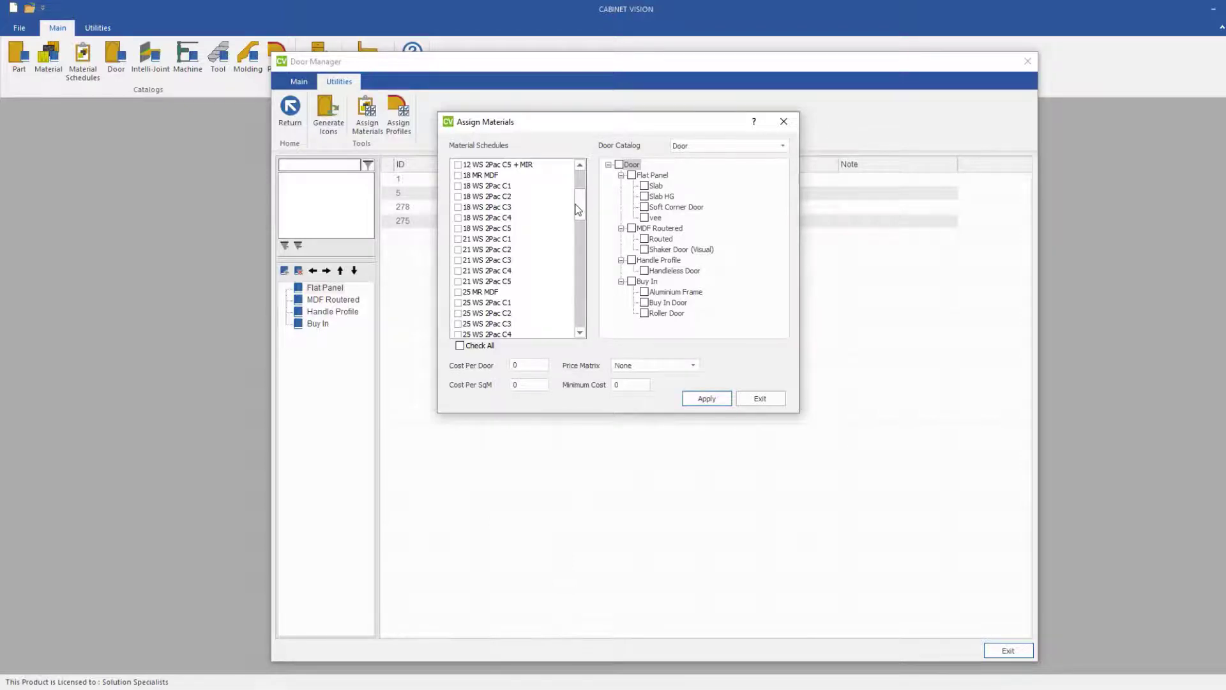
pyautogui.scroll(4, 579, 210)
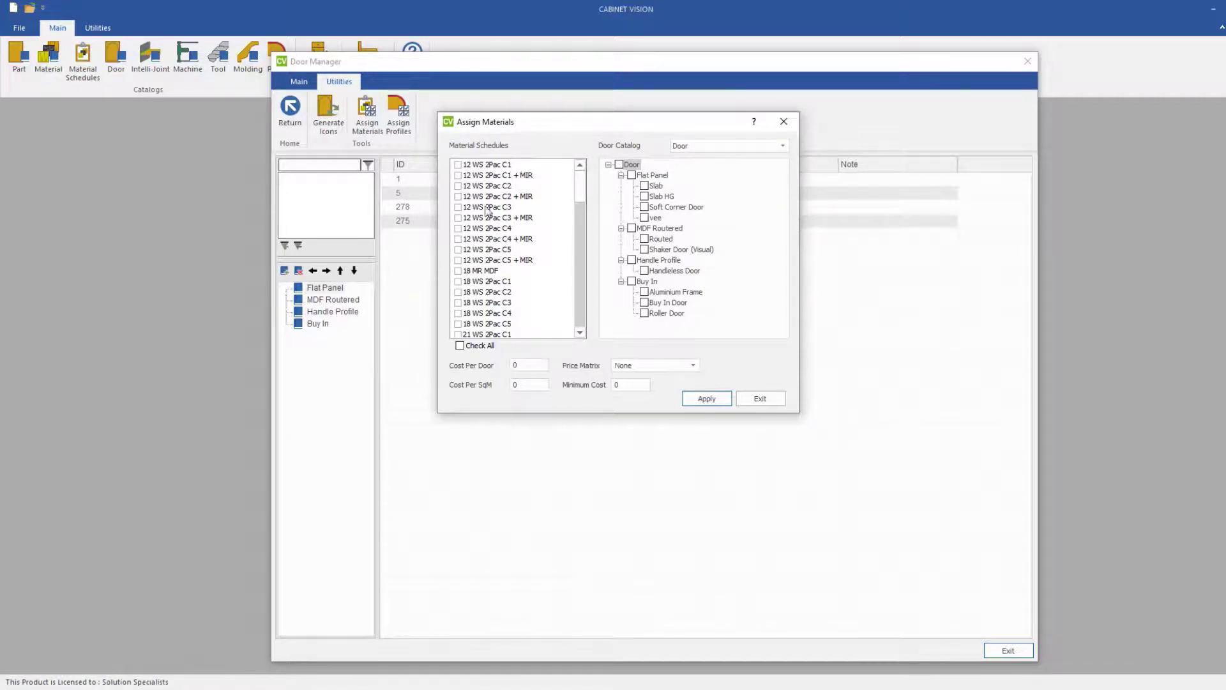
pyautogui.moveTo(580, 182); pyautogui.dragTo(581, 186)
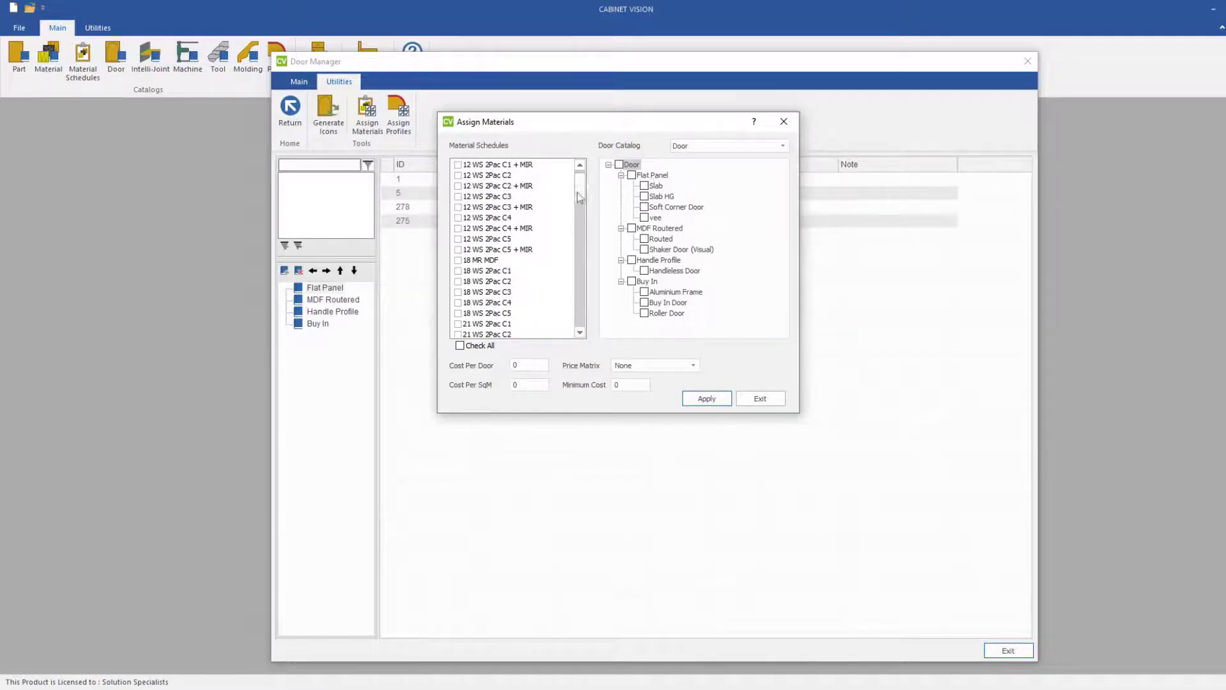
pyautogui.scroll(1, 579, 195)
pyautogui.moveTo(578, 190); pyautogui.dragTo(578, 203)
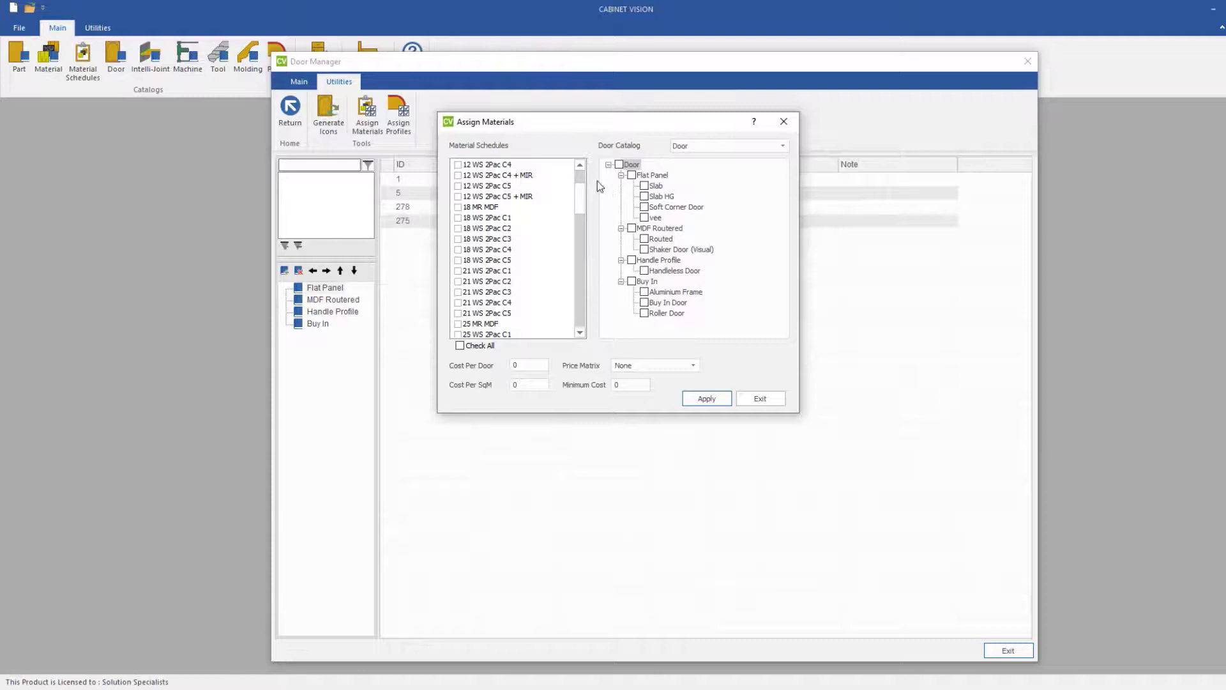
pyautogui.moveTo(584, 201); pyautogui.dragTo(580, 278)
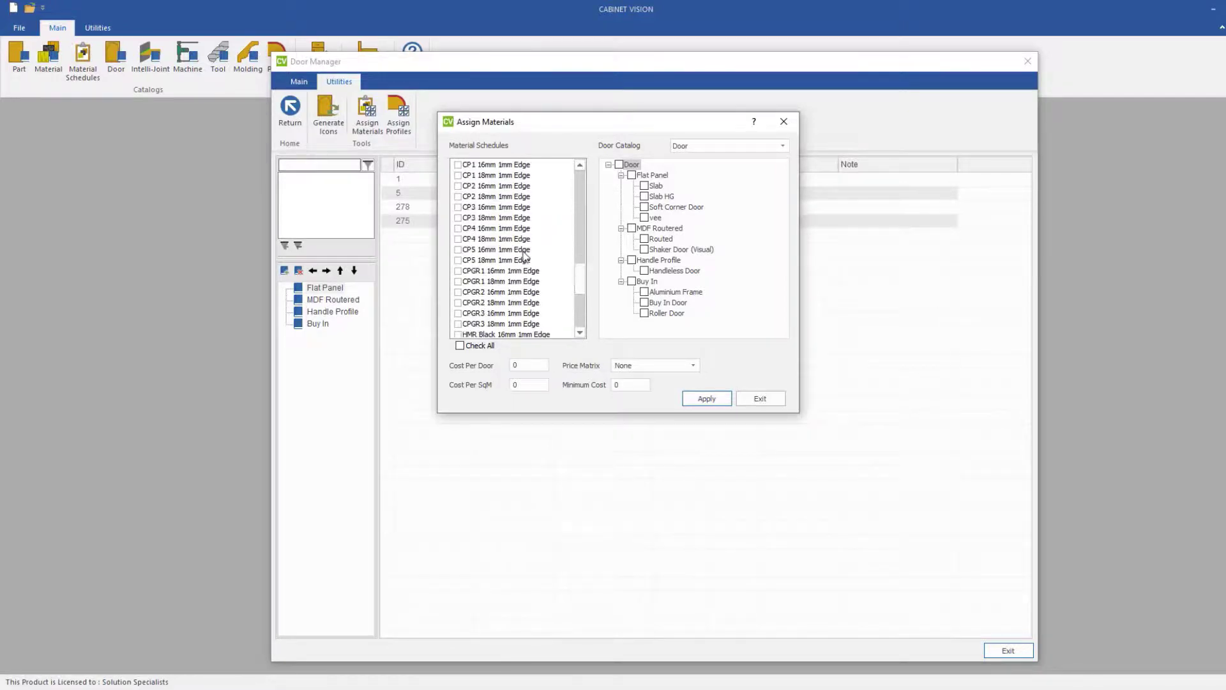
pyautogui.scroll(2, 503, 220)
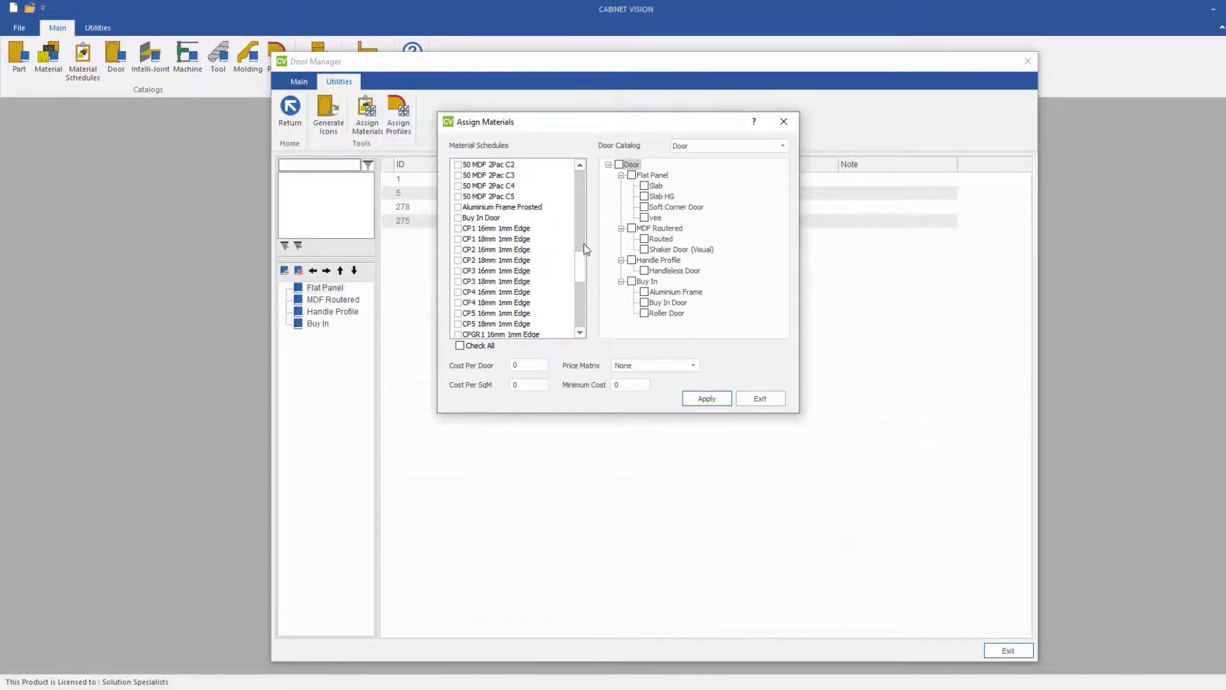
pyautogui.moveTo(580, 267); pyautogui.dragTo(580, 189)
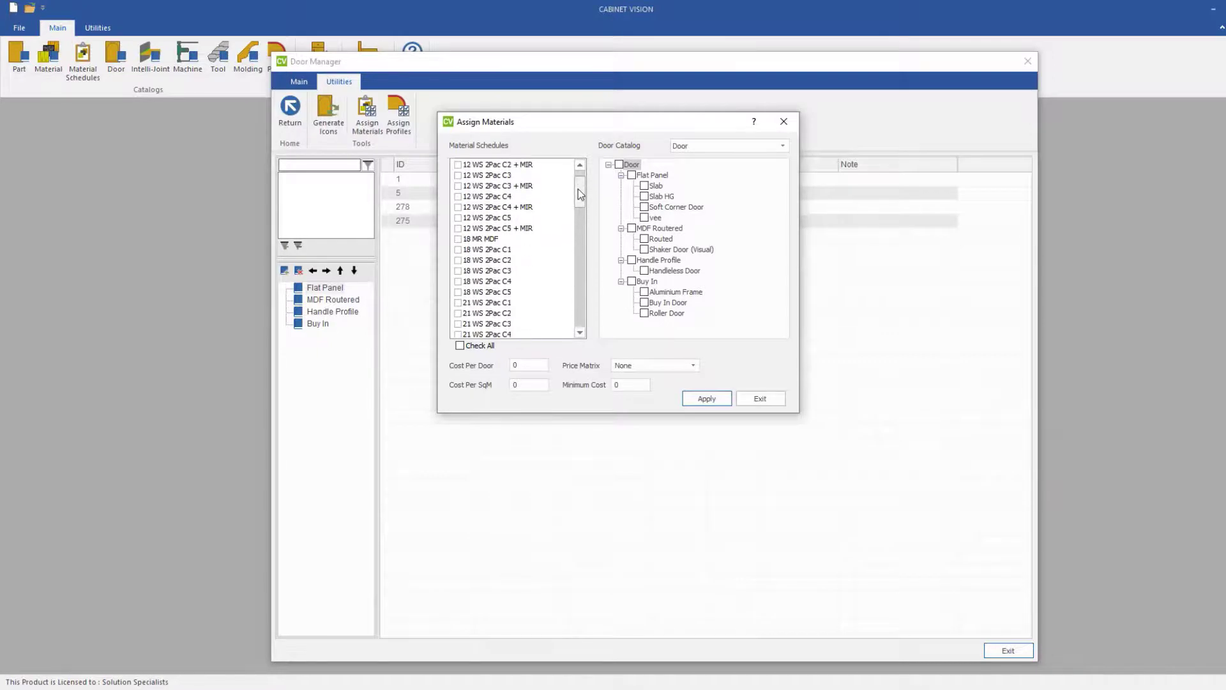
# Step: Tick the 18 MR MDF, 25 MR MDF and 32 MR MDF material schedules
pyautogui.click(457, 229)
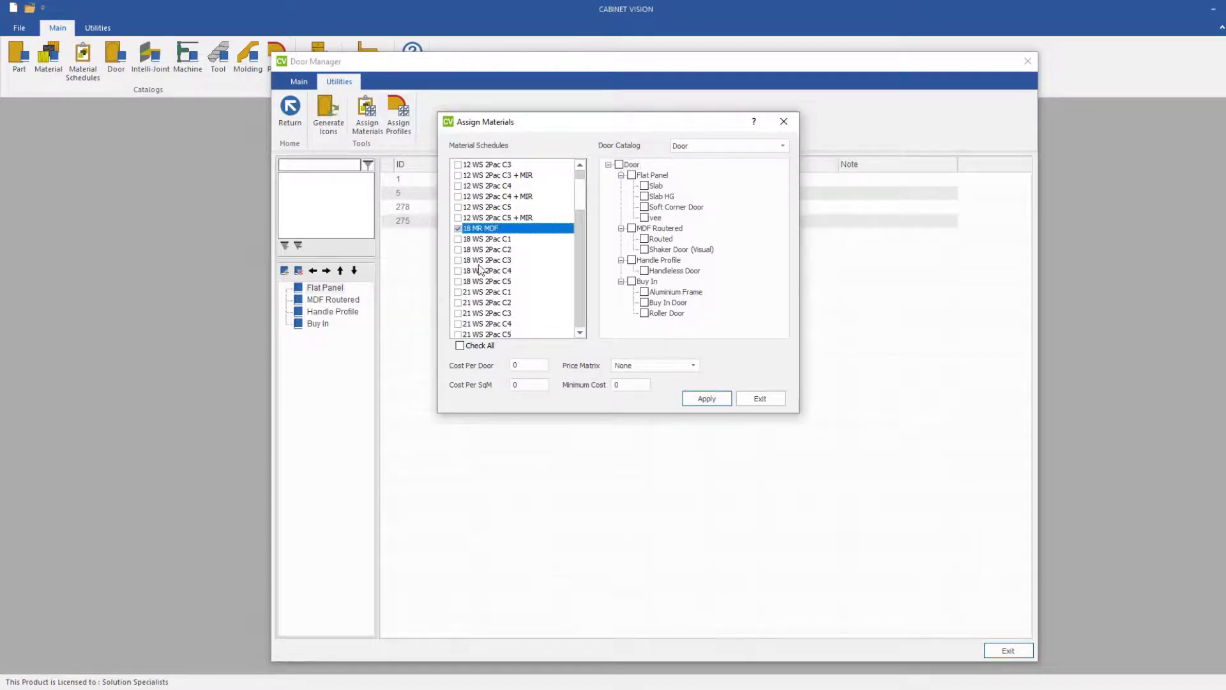
pyautogui.scroll(-2, 504, 268)
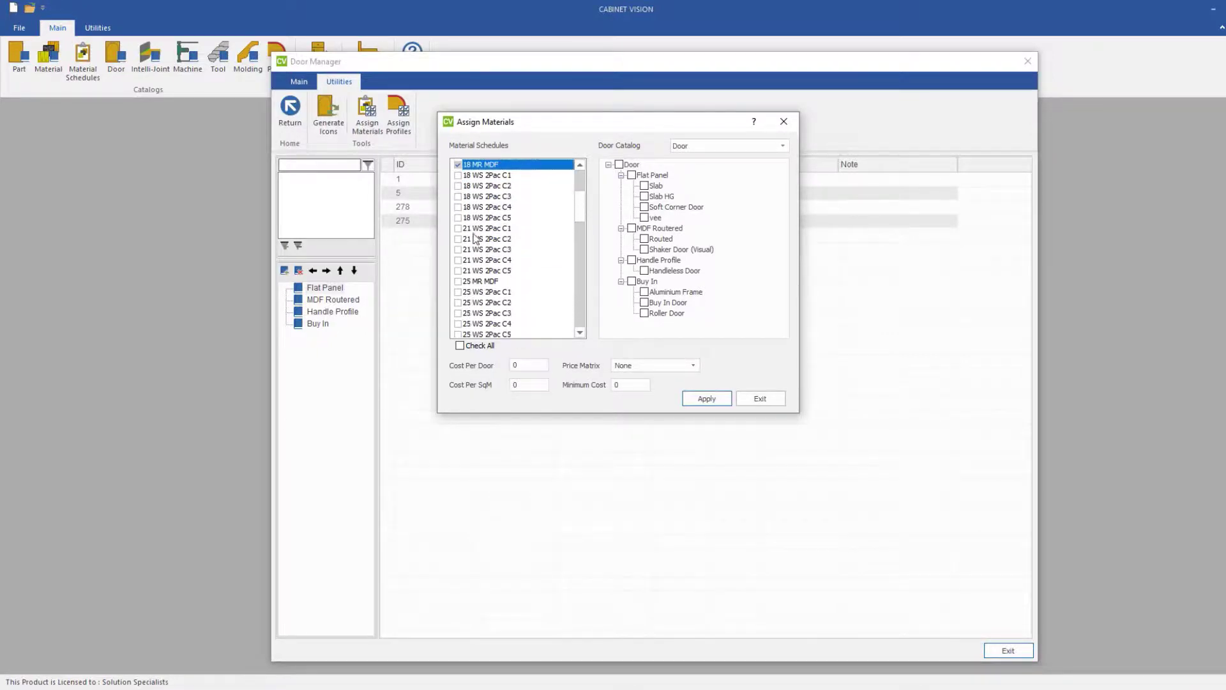
pyautogui.click(458, 282)
pyautogui.scroll(3, 551, 236)
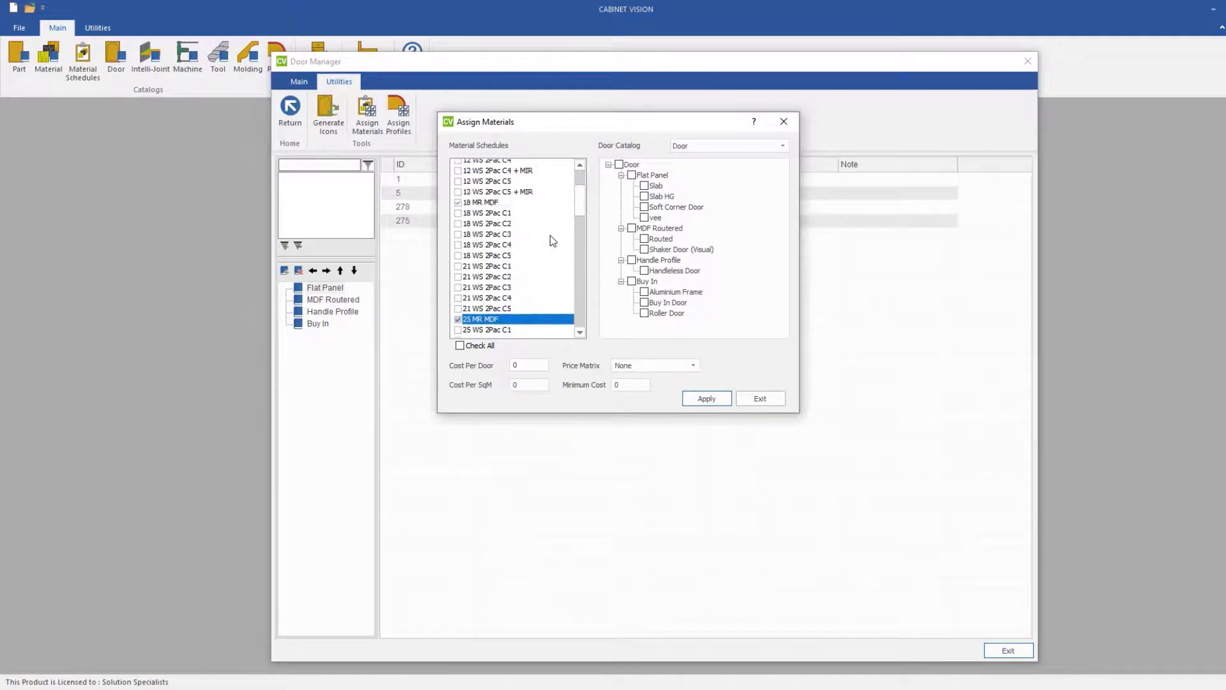
pyautogui.scroll(-6, 547, 230)
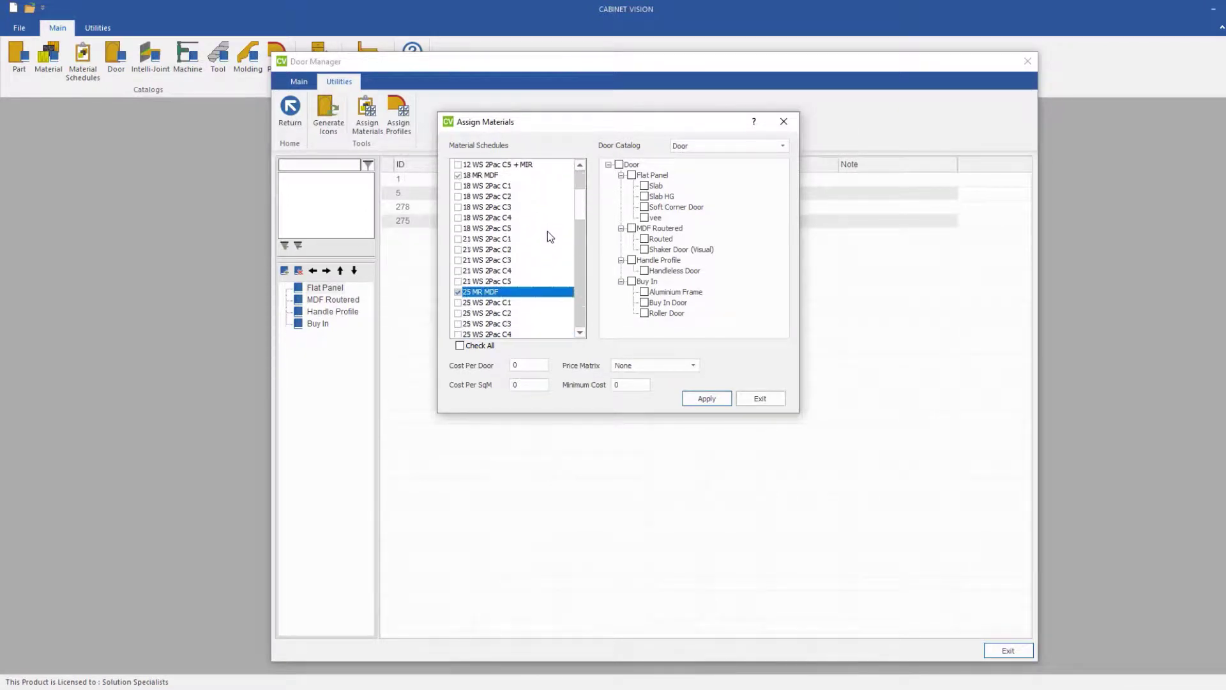
pyautogui.scroll(-1, 525, 253)
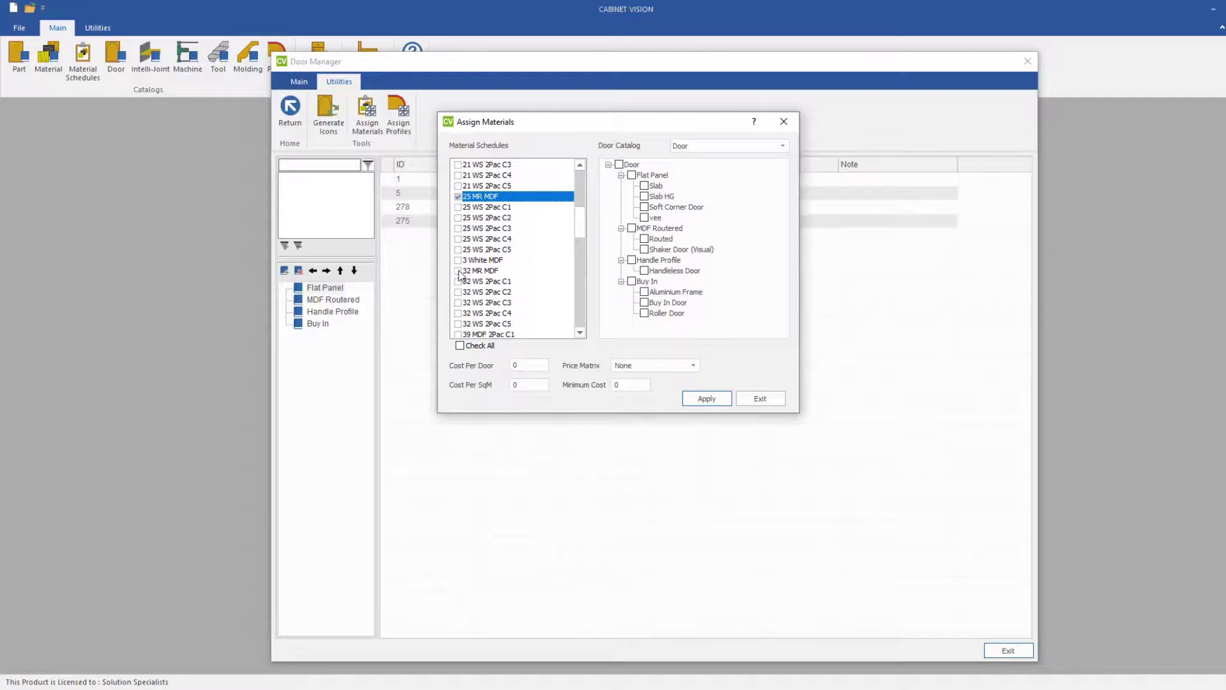
pyautogui.click(458, 271)
pyautogui.scroll(-1, 537, 242)
pyautogui.scroll(-5, 536, 242)
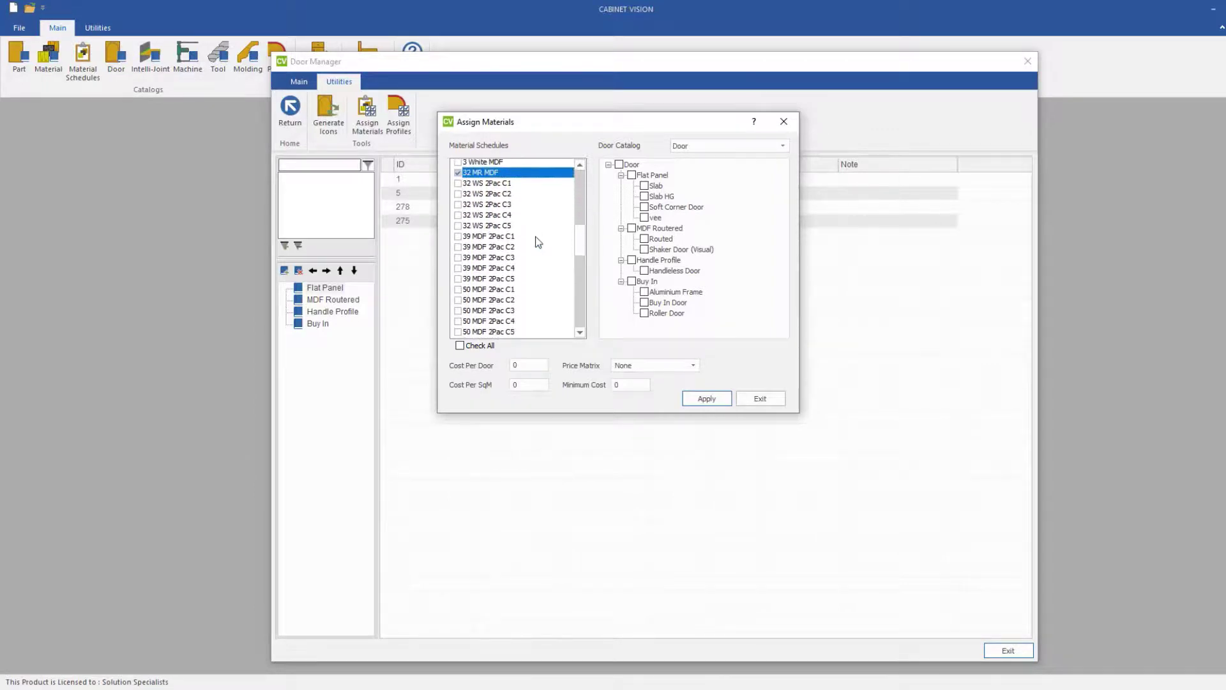
pyautogui.scroll(-4, 537, 243)
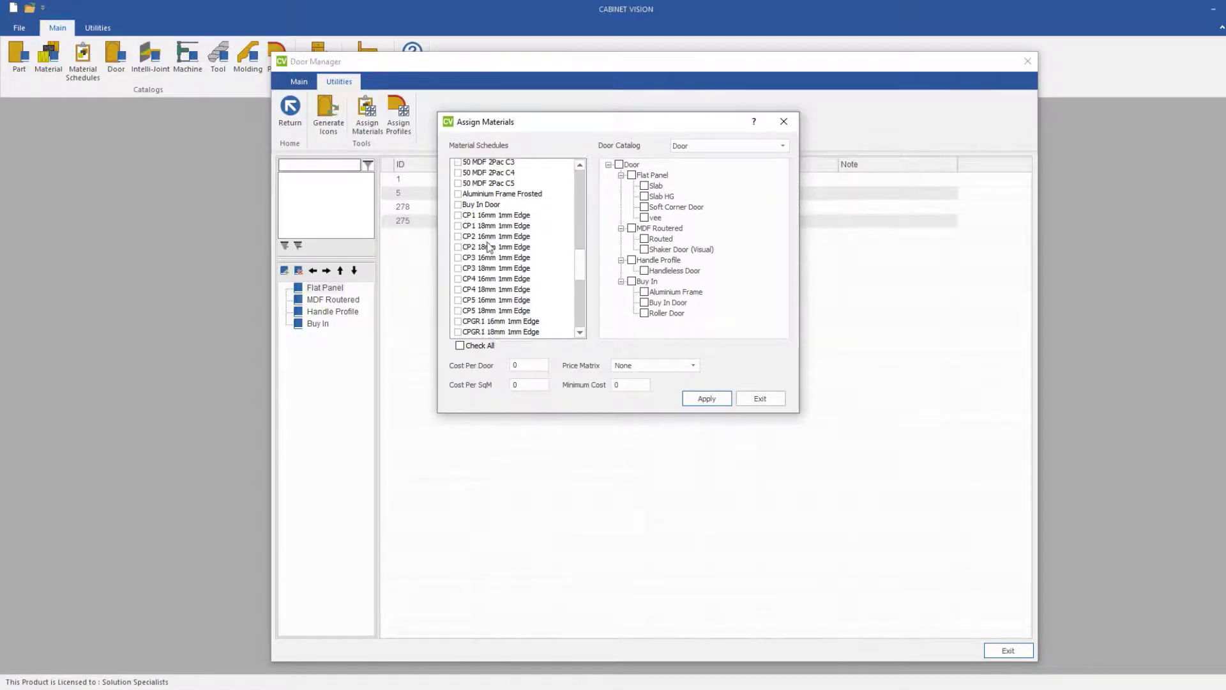
pyautogui.scroll(1, 449, 228)
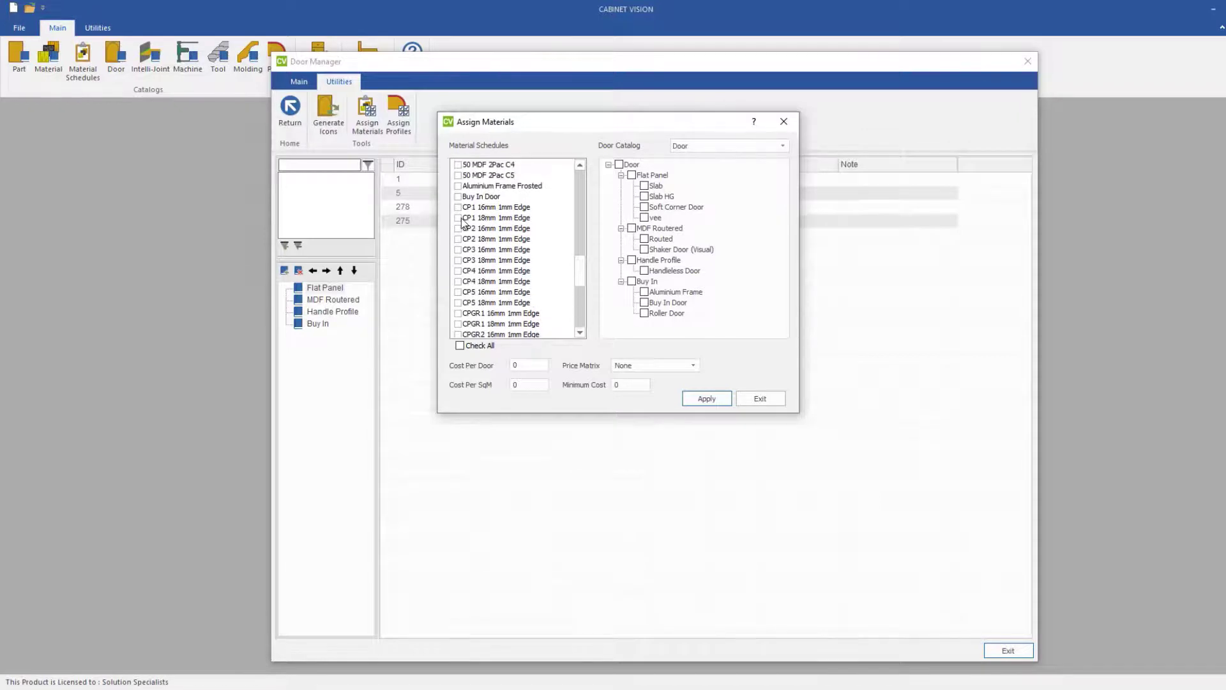
# Step: Tick the CP1 and CPGR1 16mm and 18mm 1mm Edge schedules
pyautogui.click(458, 218)
pyautogui.click(458, 207)
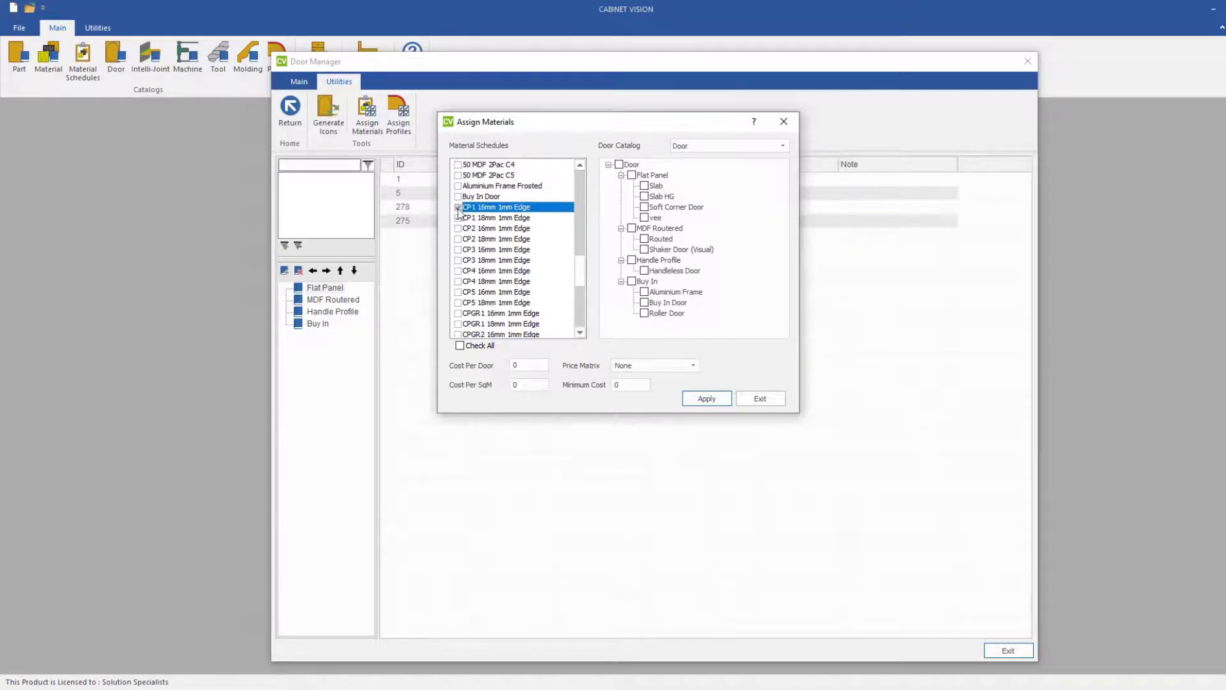
pyautogui.scroll(-1, 458, 255)
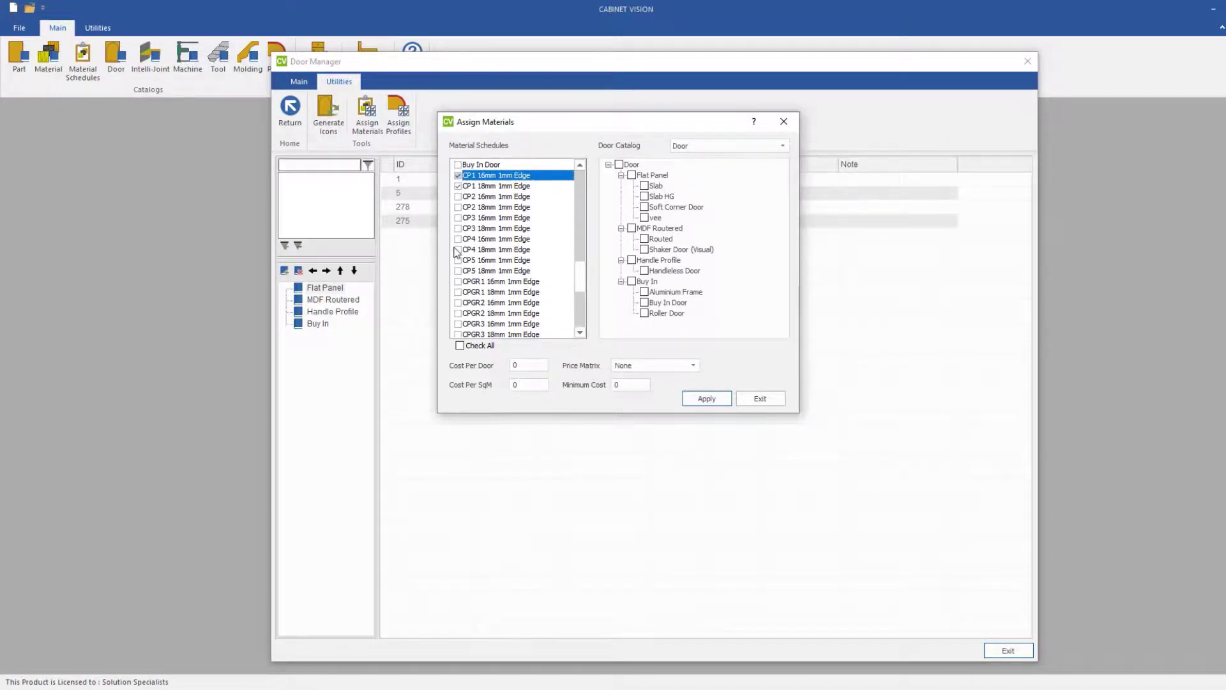
pyautogui.click(458, 282)
pyautogui.click(458, 292)
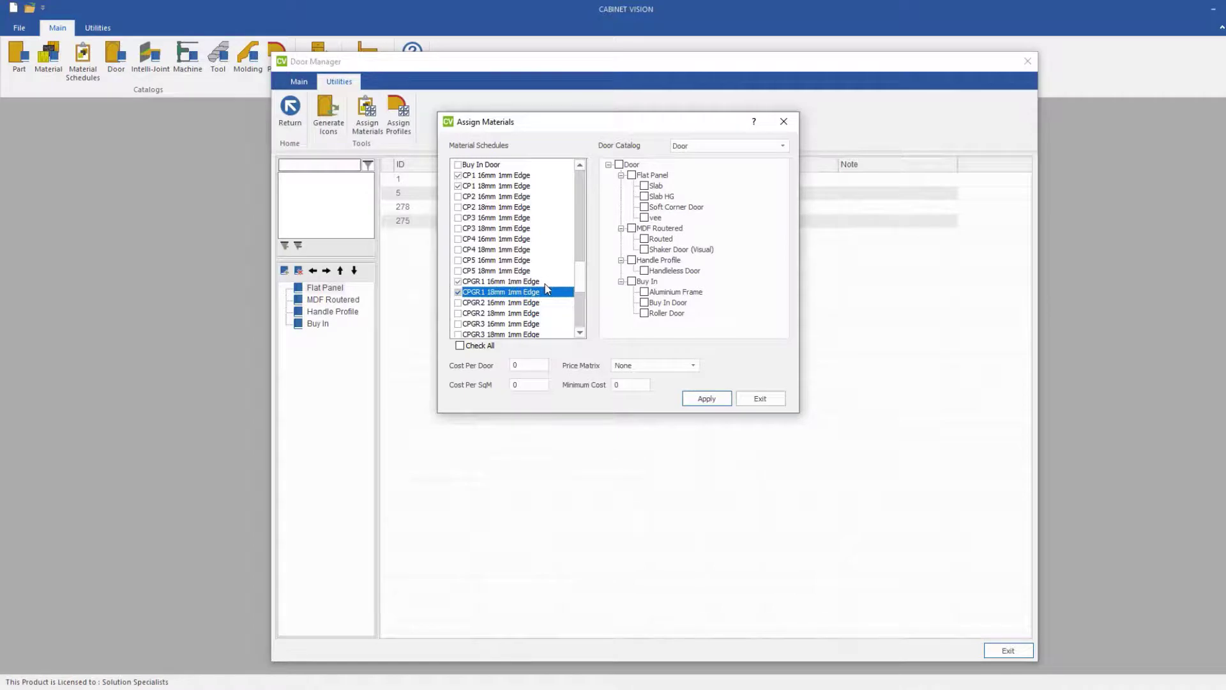
pyautogui.scroll(-2, 547, 288)
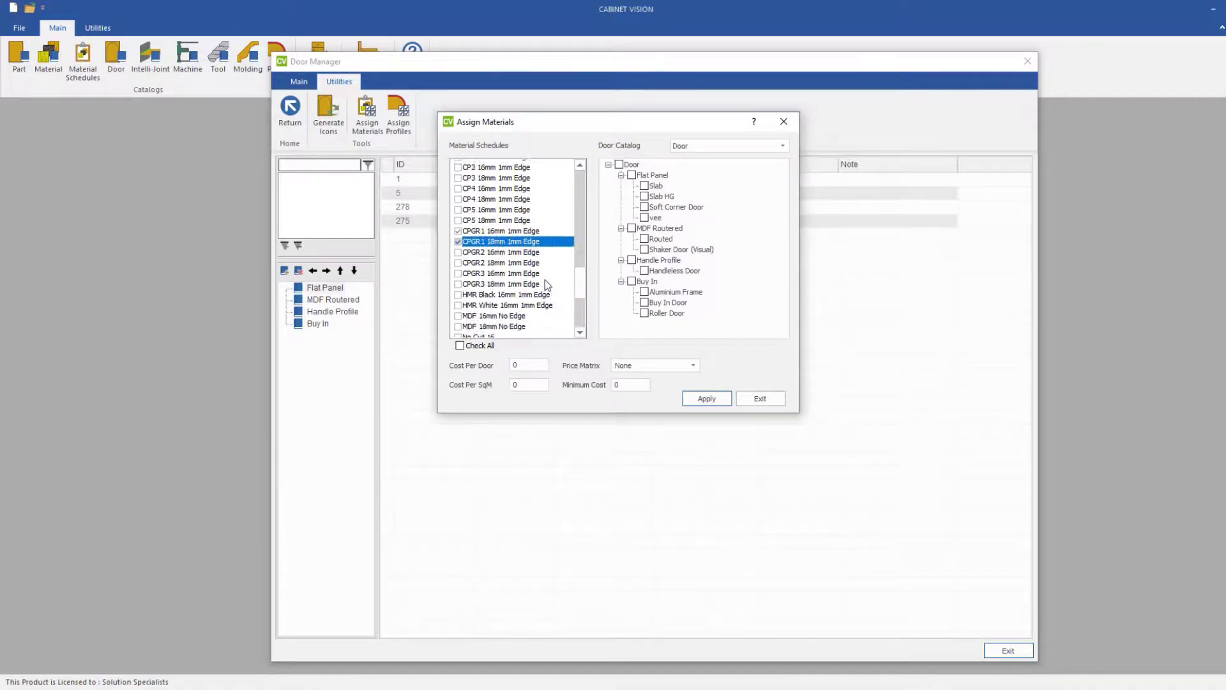
pyautogui.scroll(-2, 546, 281)
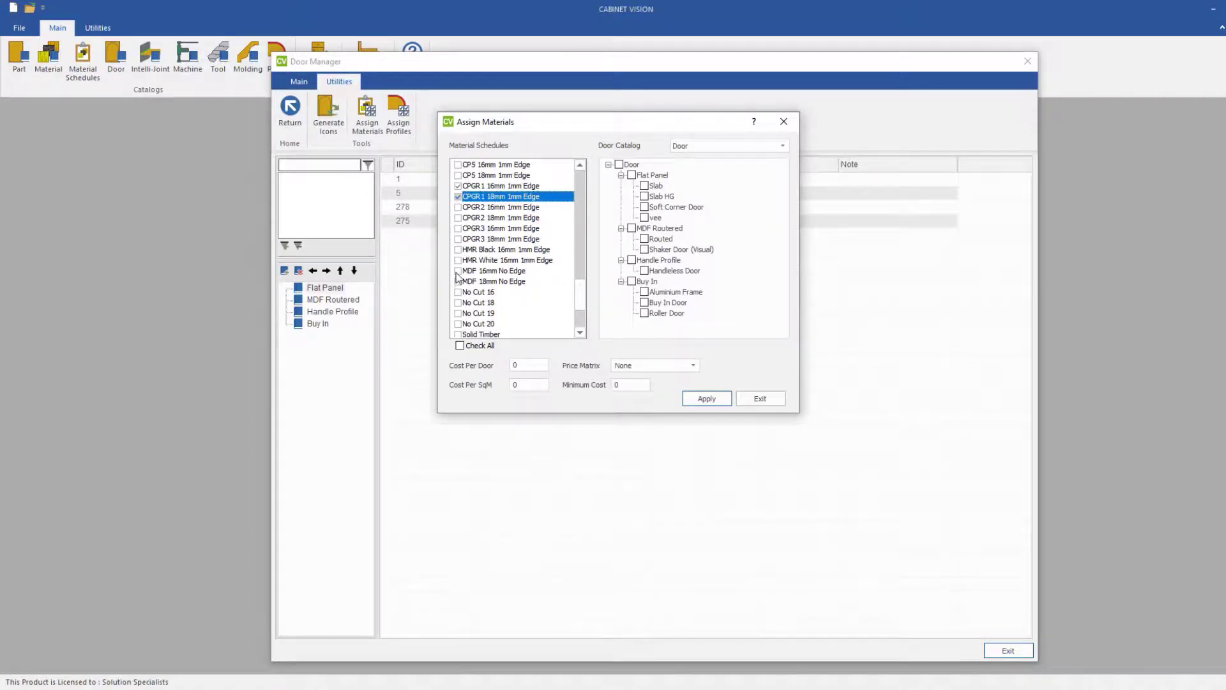
# Step: Tick MDF 16mm and 18mm No Edge plus HMR White and Black 16mm 1mm Edge schedules
pyautogui.click(458, 272)
pyautogui.click(458, 281)
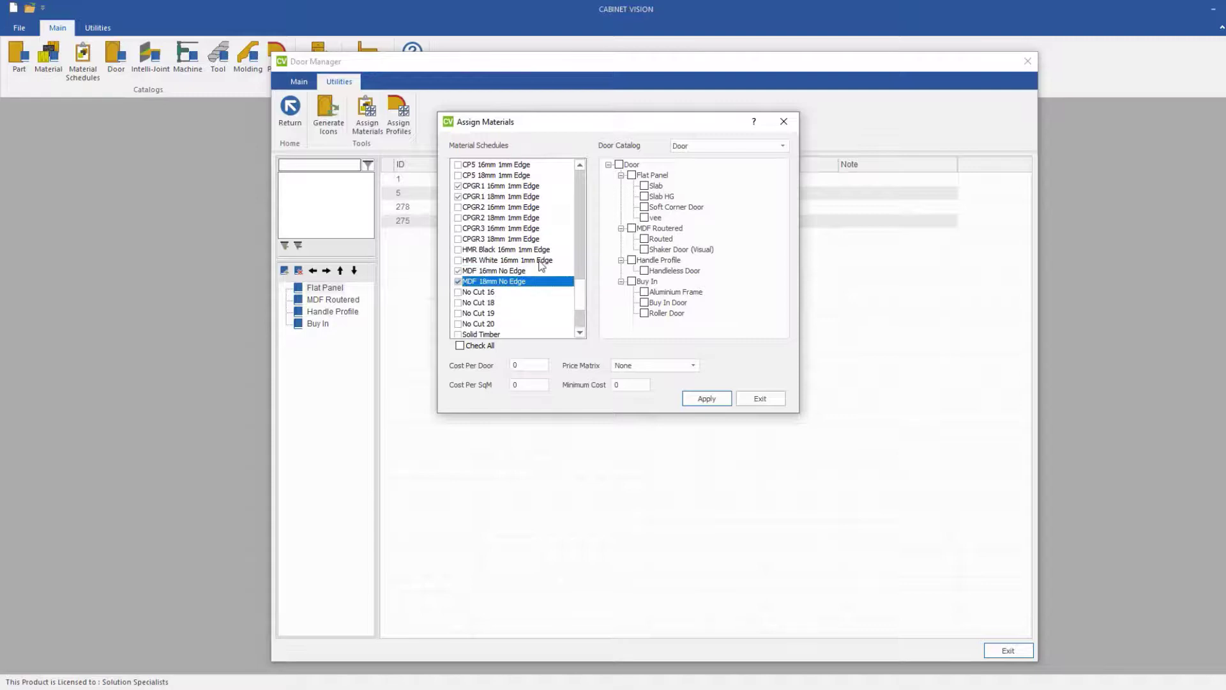
pyautogui.click(458, 260)
pyautogui.click(458, 249)
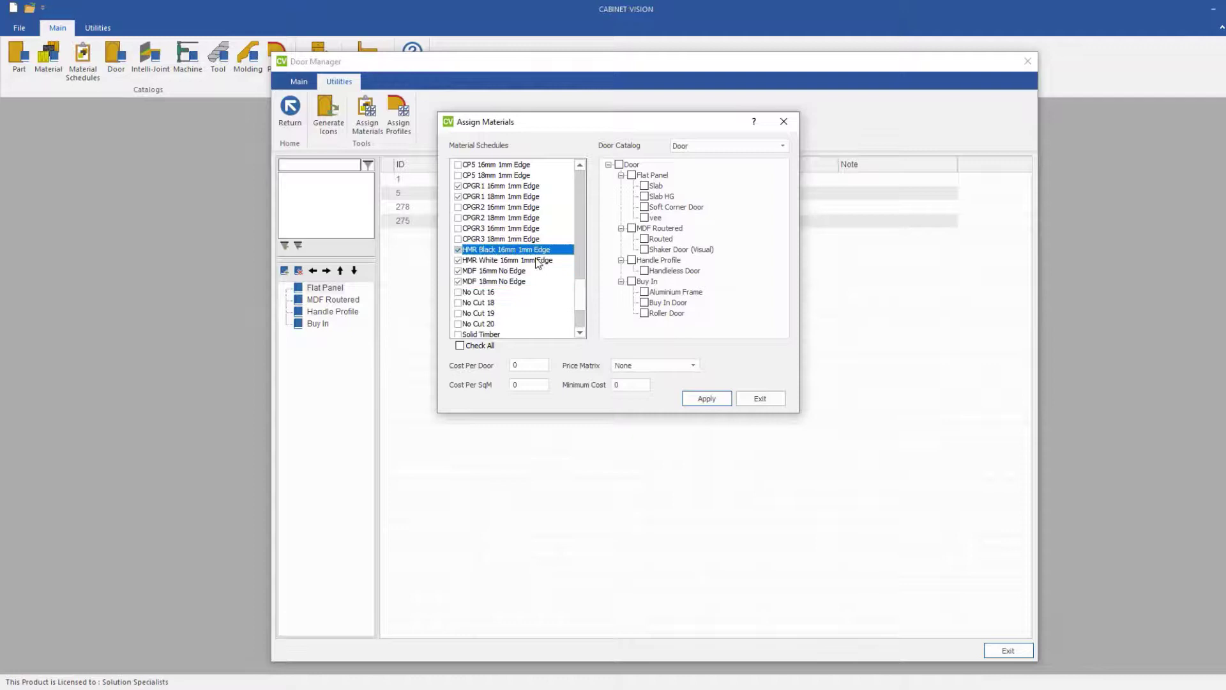
# Step: Tick the Slab door under Flat Panel as the target
pyautogui.scroll(-1, 537, 263)
pyautogui.scroll(-2, 537, 263)
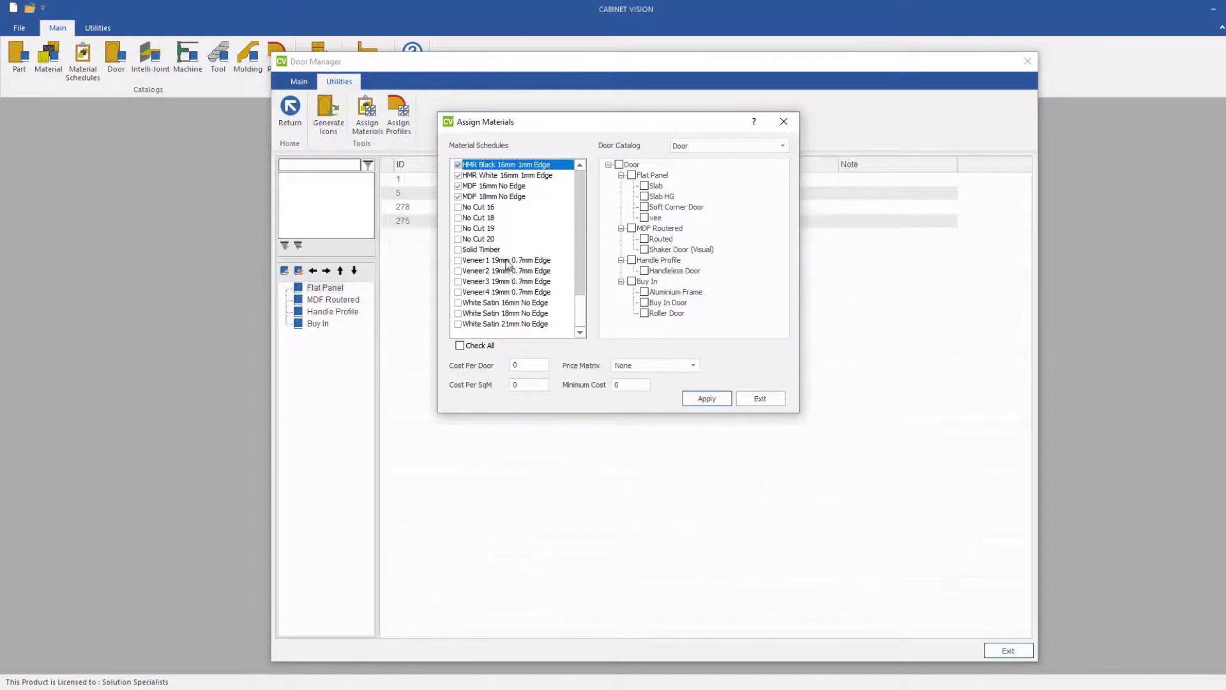
pyautogui.scroll(1, 509, 264)
pyautogui.scroll(3, 510, 263)
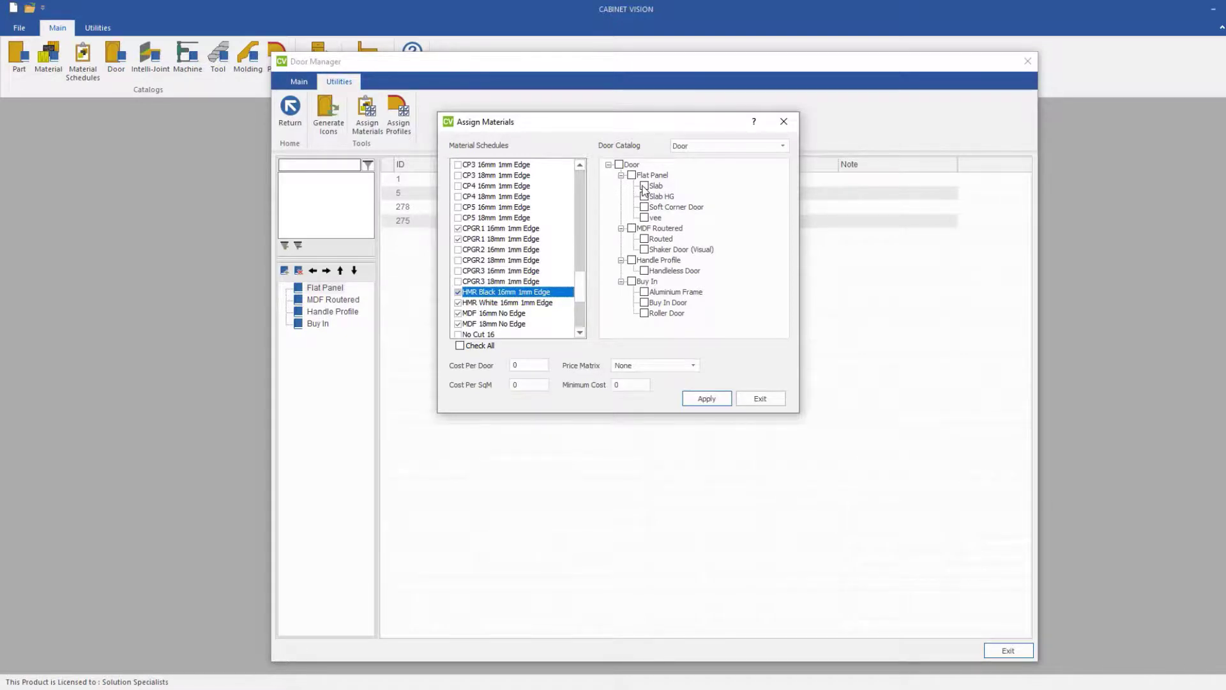
pyautogui.click(644, 186)
# Step: Apply the ticked schedules to Slab, confirm overwriting existing filters, and exit Assign Materials
pyautogui.click(702, 400)
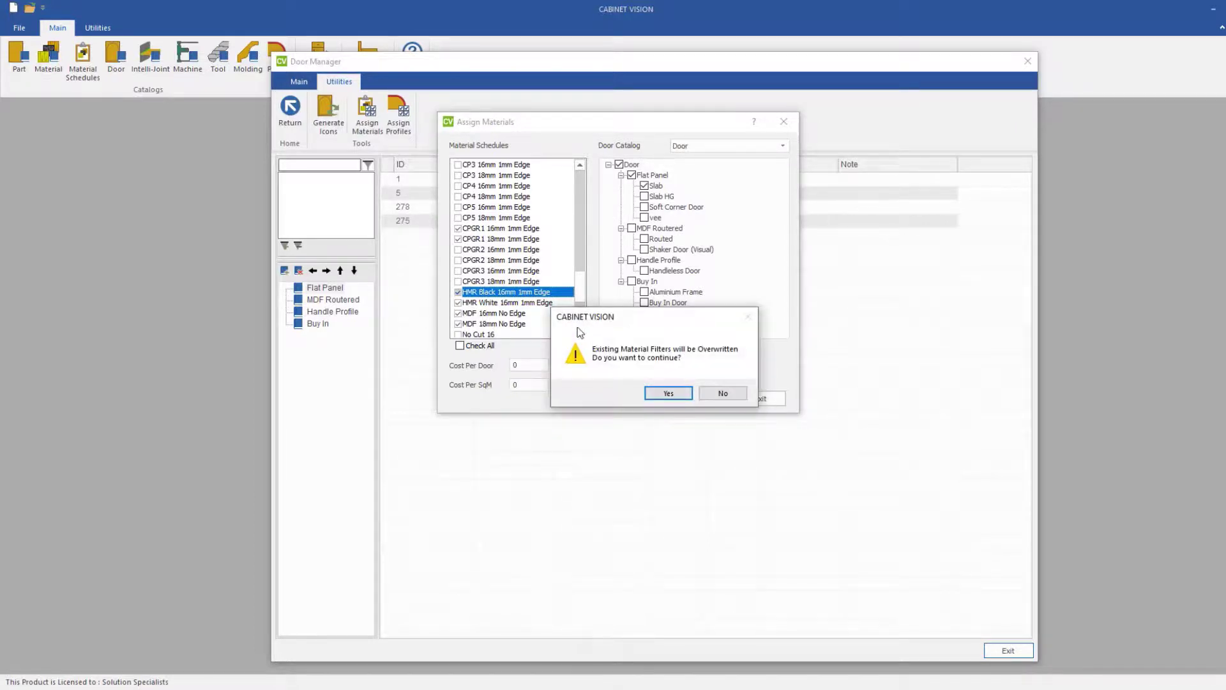
pyautogui.moveTo(583, 317); pyautogui.dragTo(583, 303)
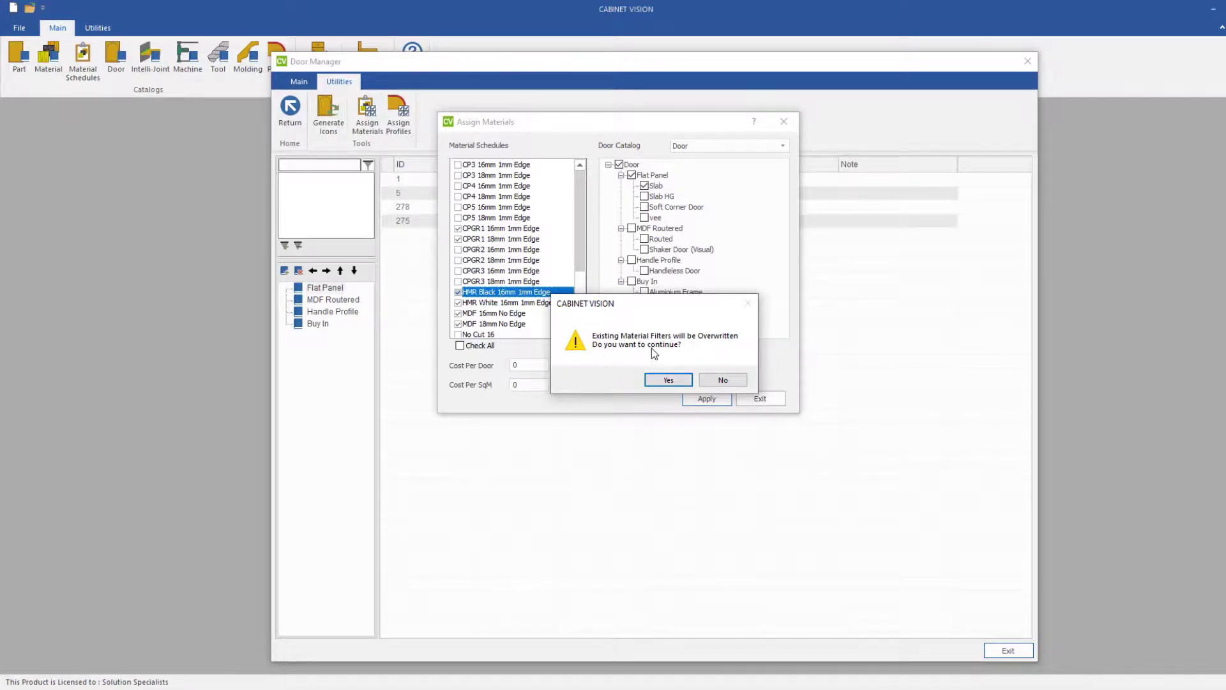
pyautogui.click(666, 380)
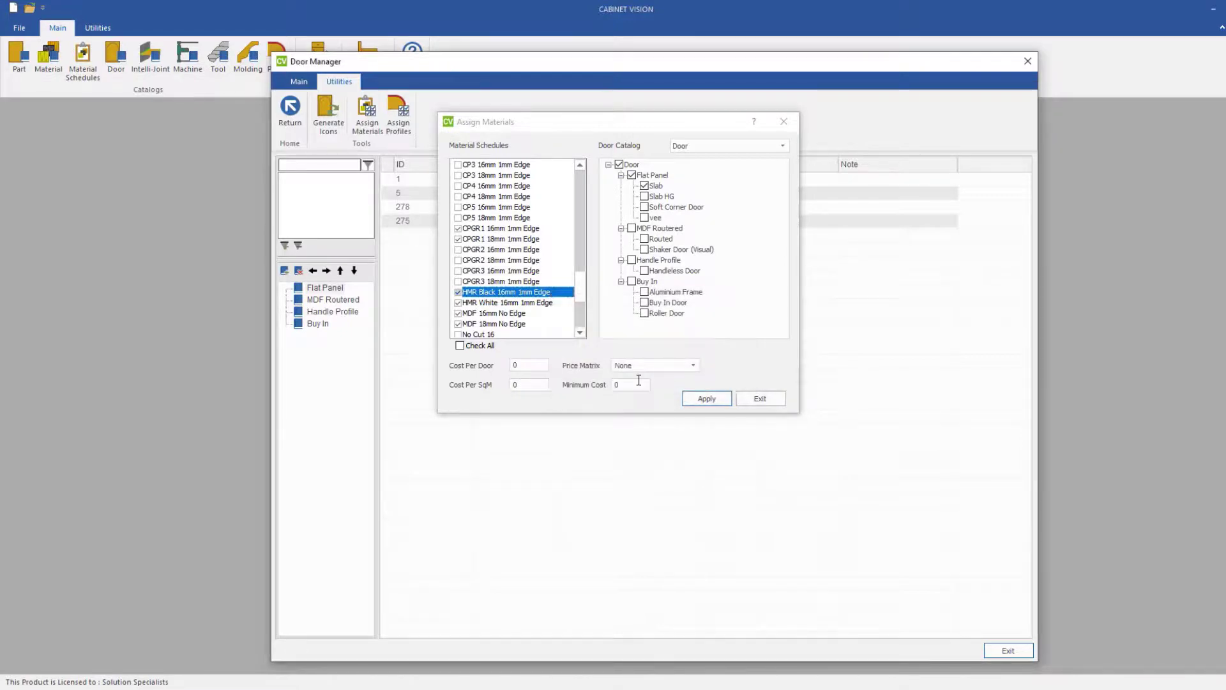
pyautogui.moveTo(573, 130); pyautogui.dragTo(601, 118)
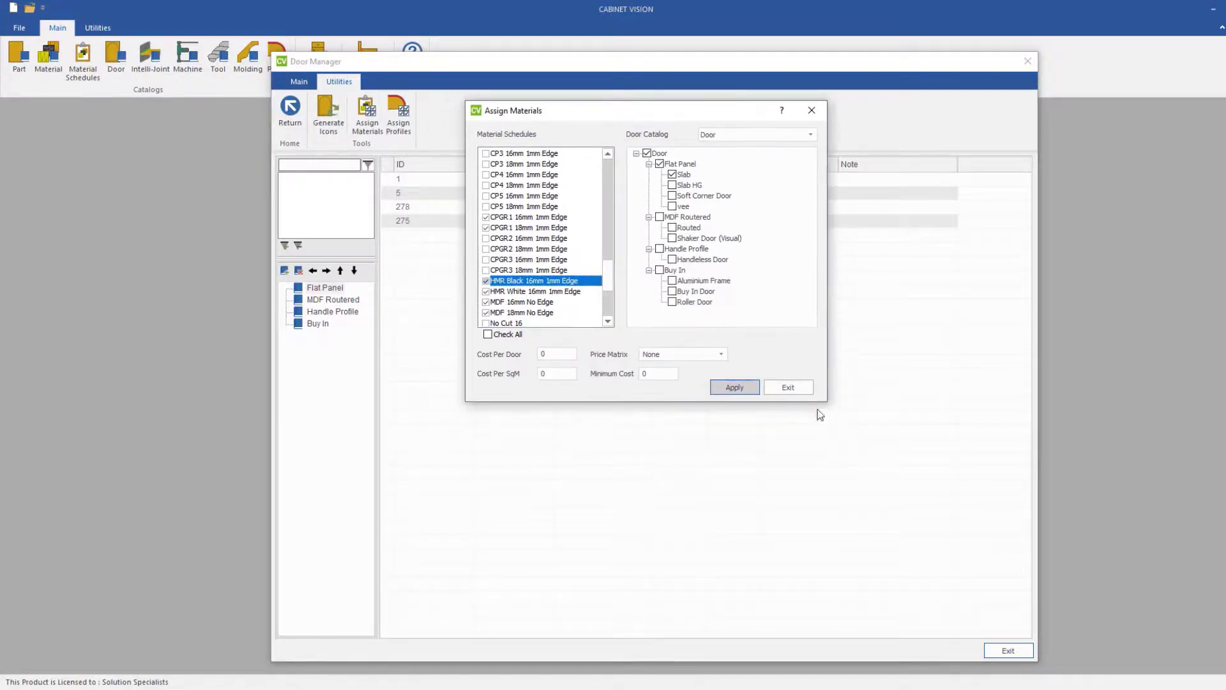
pyautogui.click(787, 388)
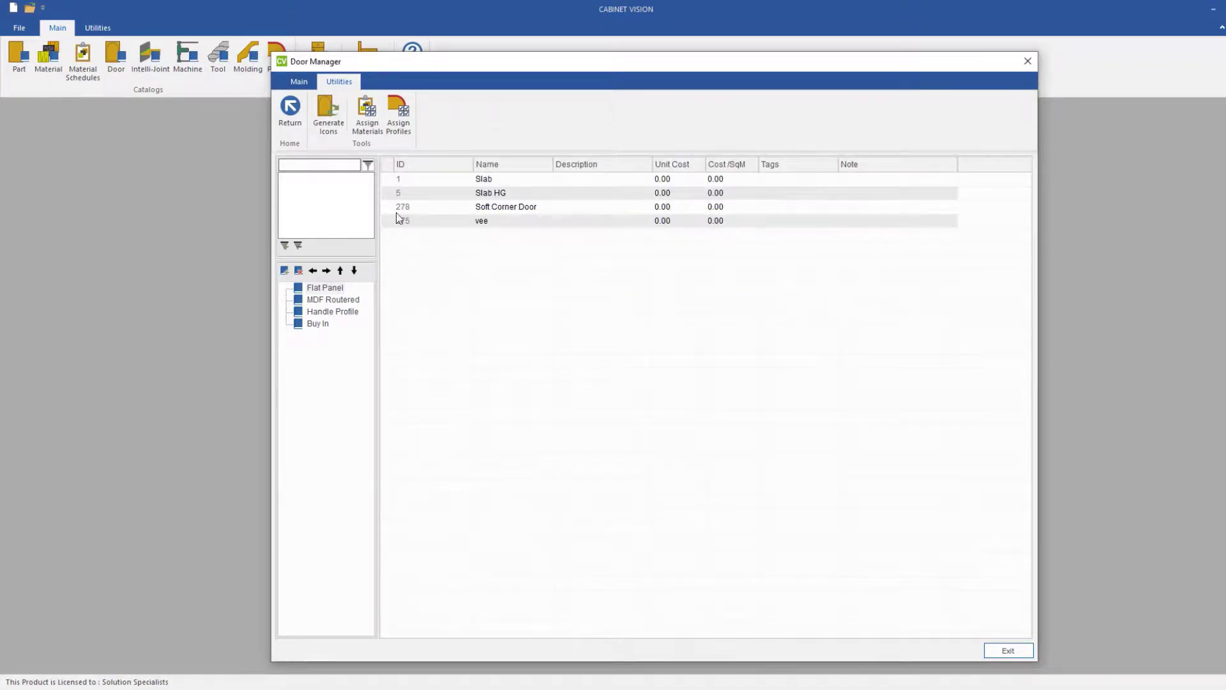
pyautogui.click(392, 181)
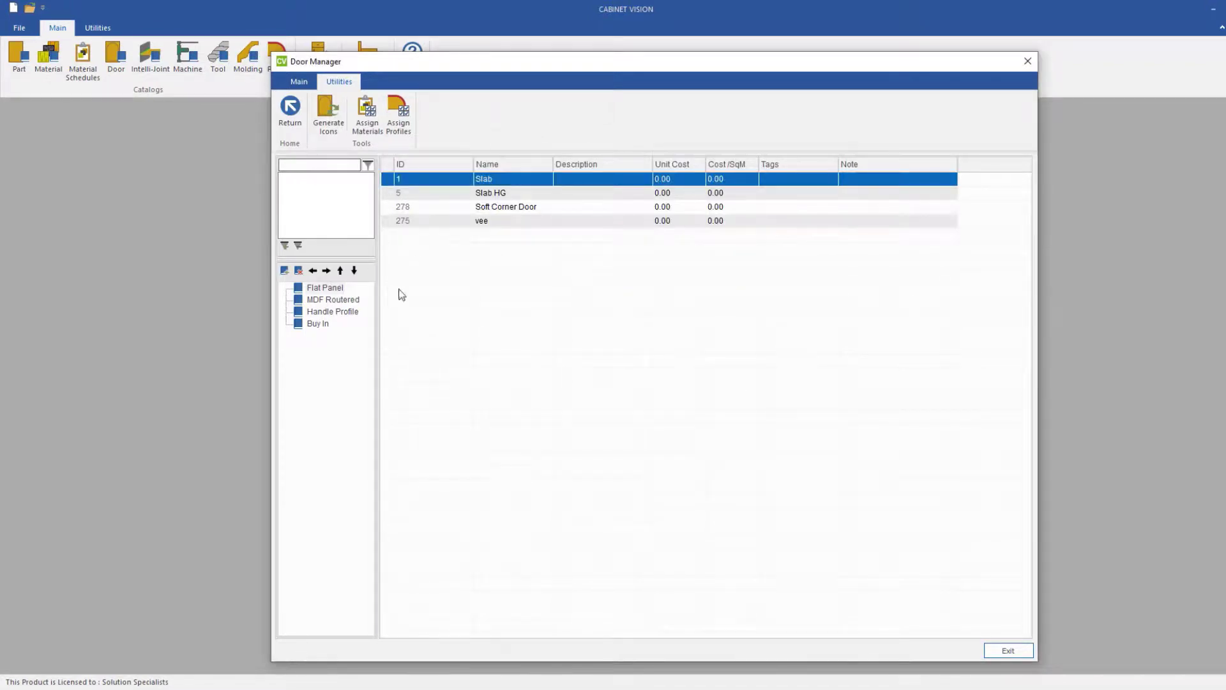
pyautogui.doubleClick(393, 181)
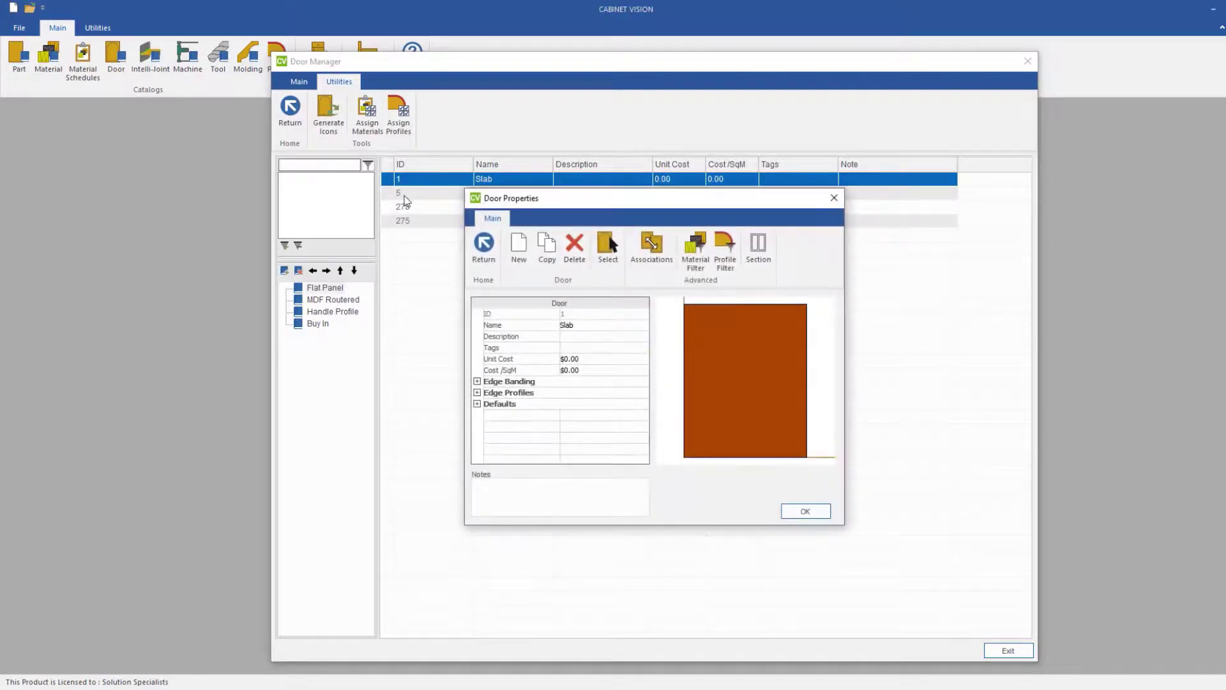
pyautogui.click(694, 248)
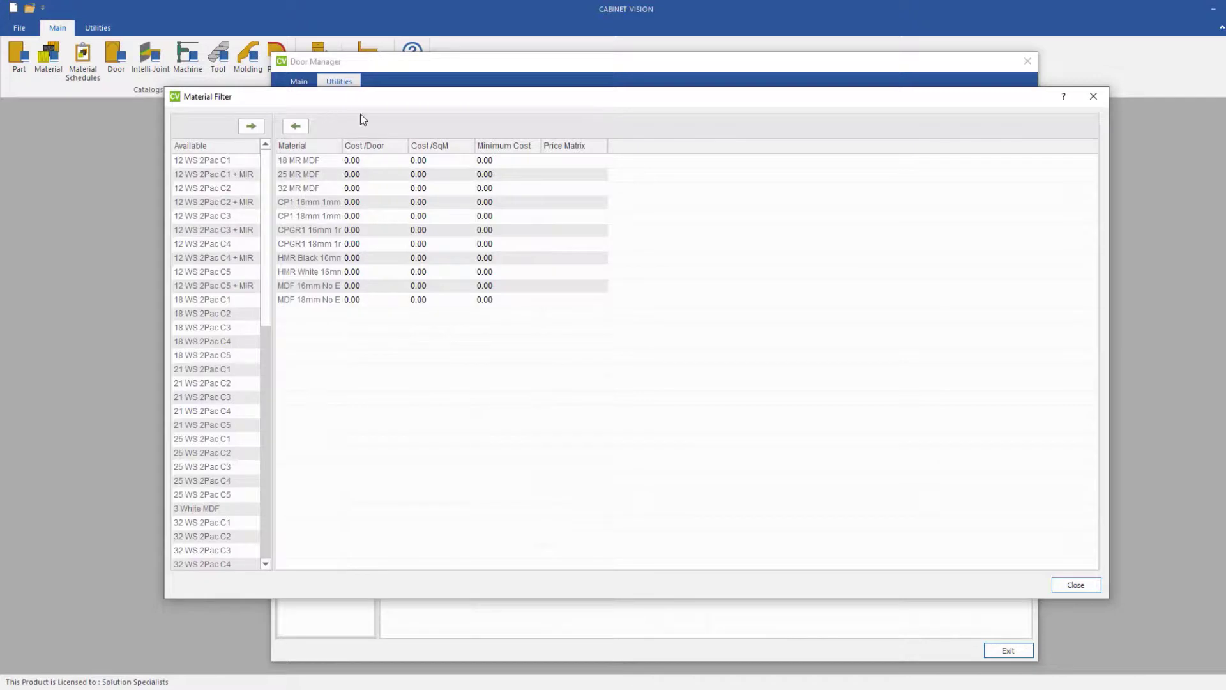
pyautogui.click(1077, 585)
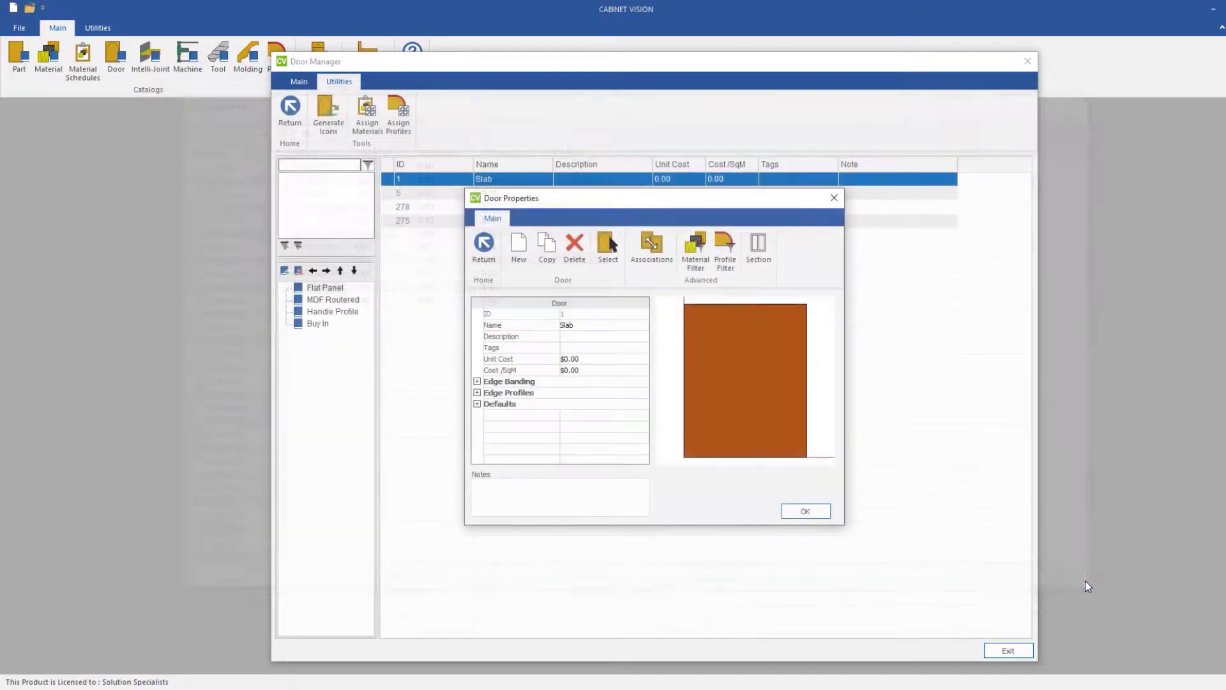
pyautogui.click(805, 512)
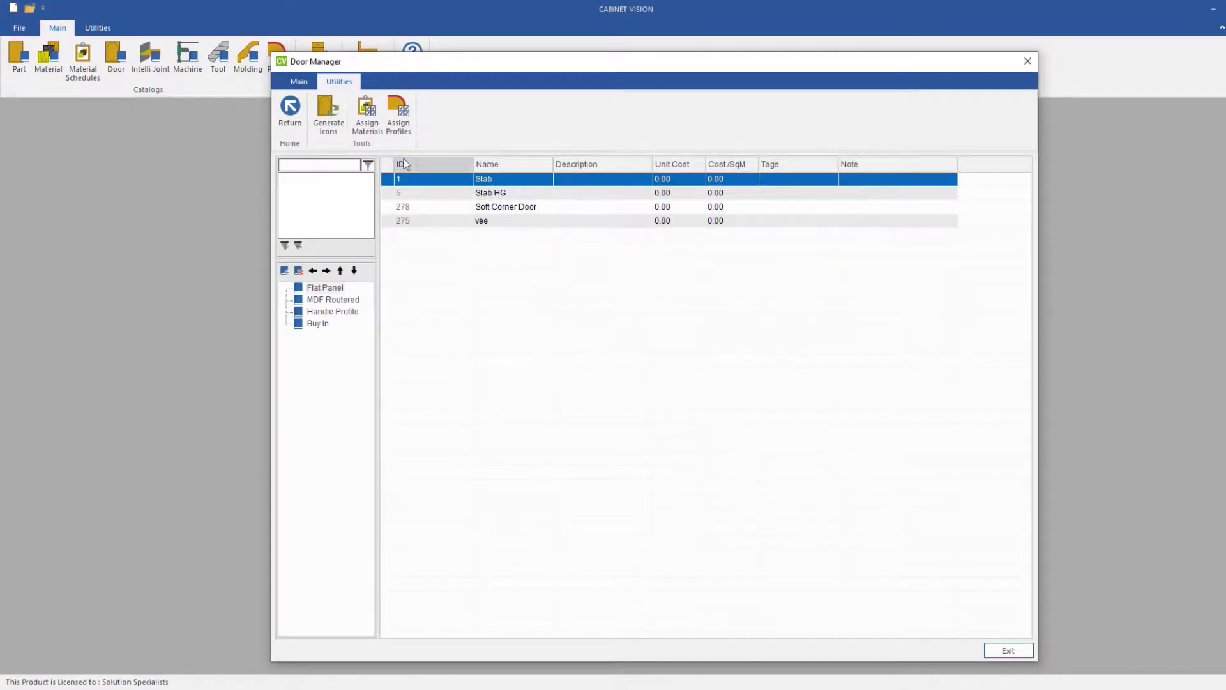
# Step: Open Assign Profiles, set Door Catalog to Door and expand Flat Panel
pyautogui.click(398, 110)
pyautogui.moveTo(534, 221); pyautogui.dragTo(534, 214)
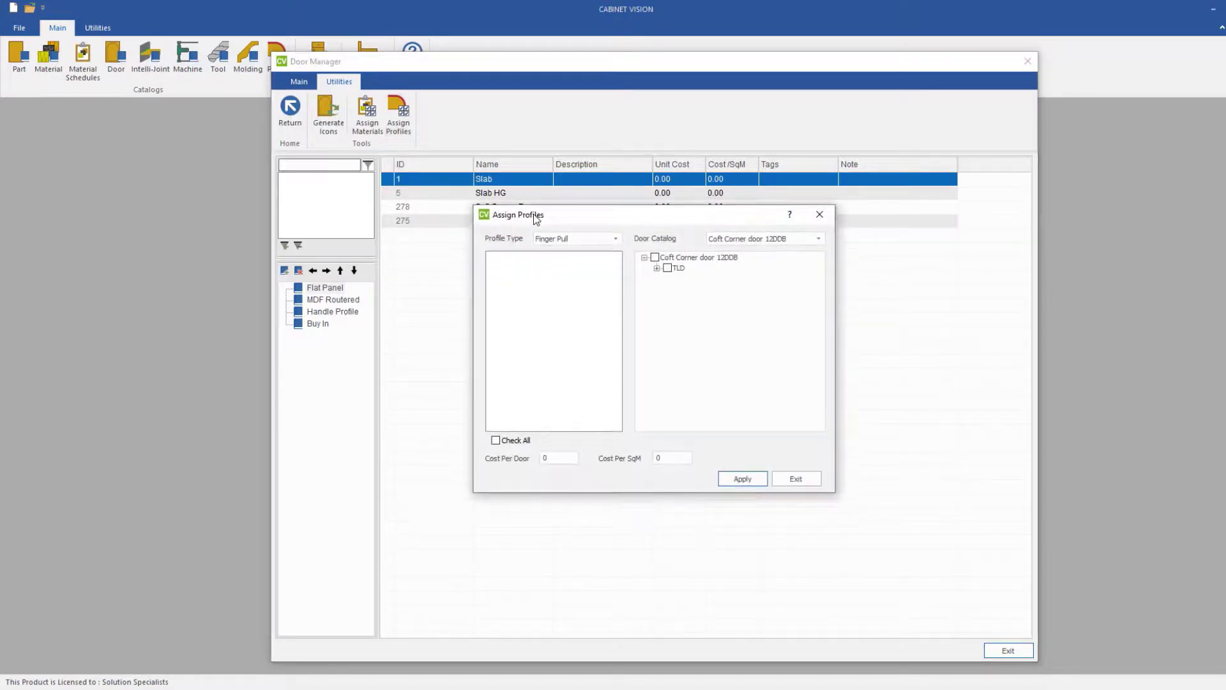
pyautogui.click(807, 241)
pyautogui.click(771, 256)
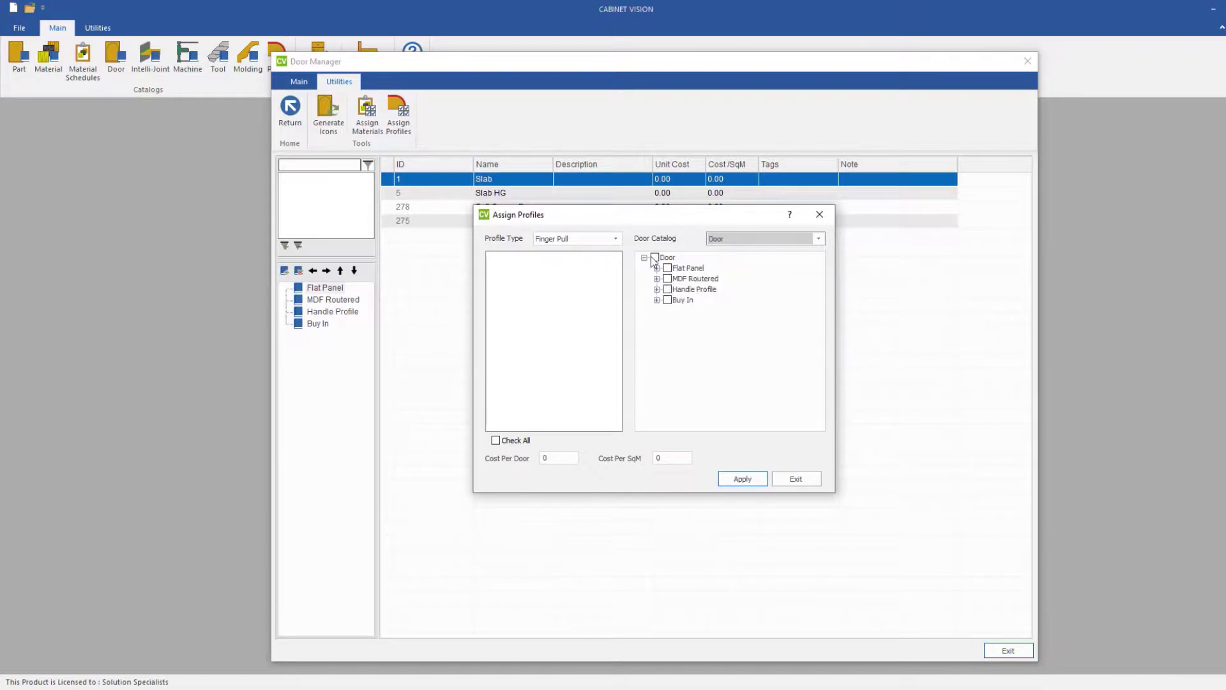
pyautogui.click(551, 240)
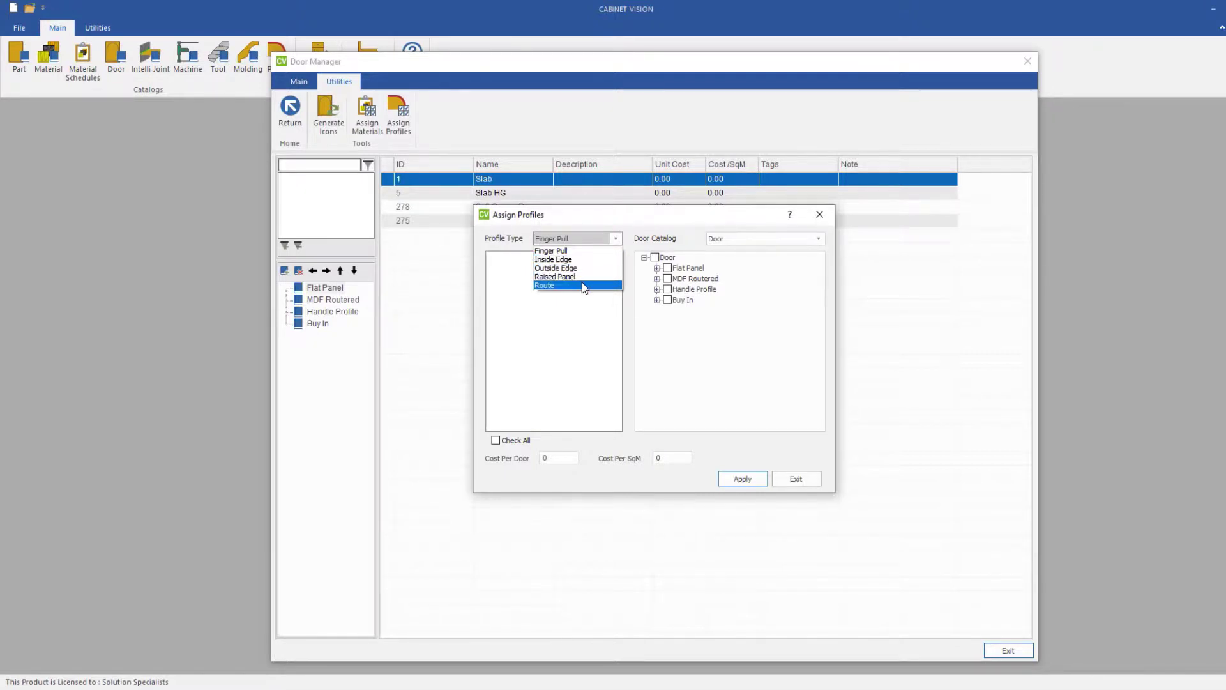
pyautogui.click(658, 270)
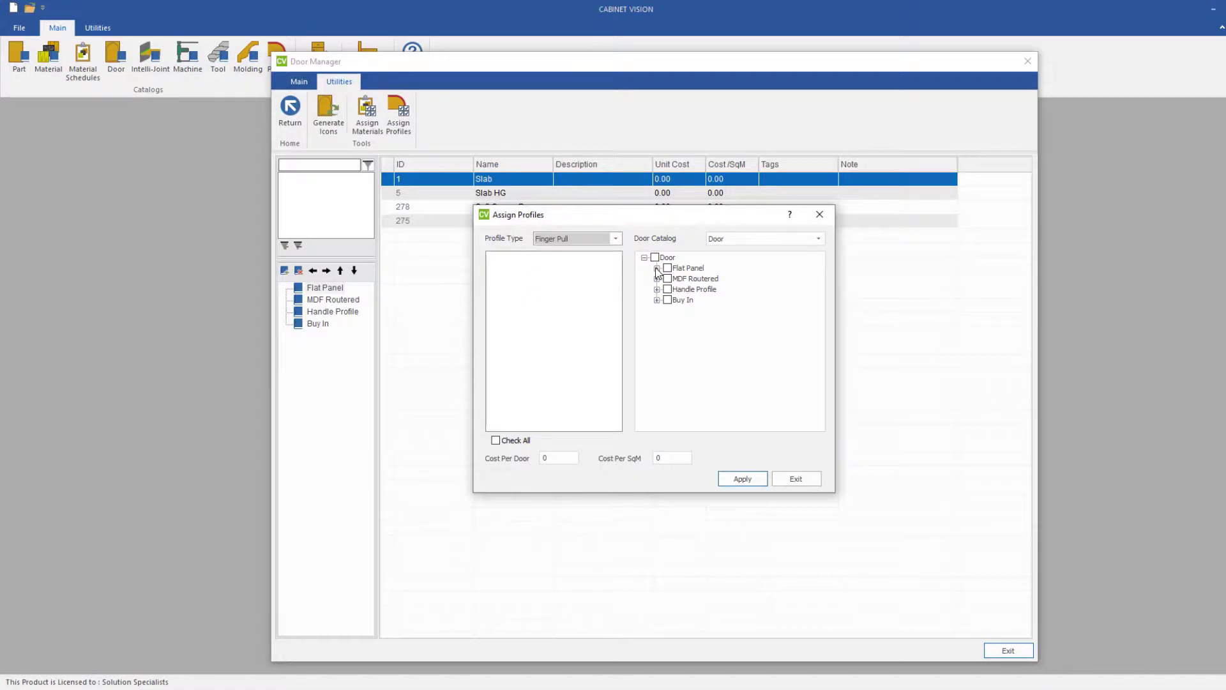
pyautogui.click(657, 269)
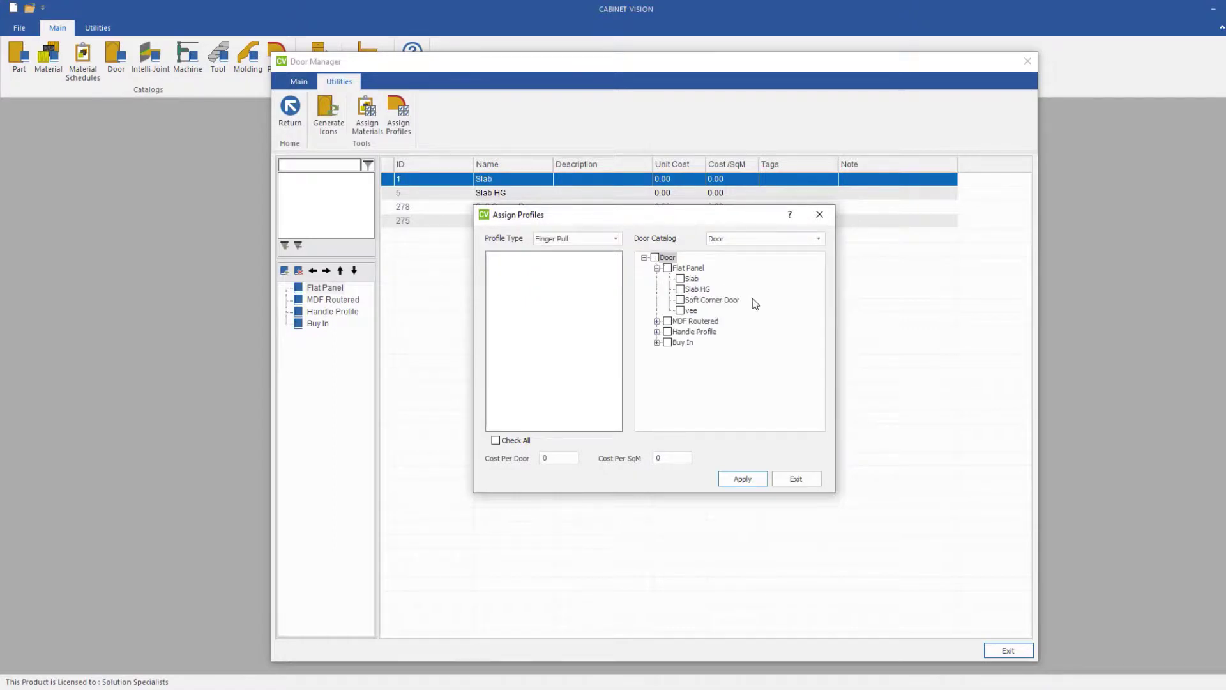
# Step: Set Profile Type to Route and tick the Pocket 11° 5mm Large profile
pyautogui.click(583, 238)
pyautogui.click(556, 286)
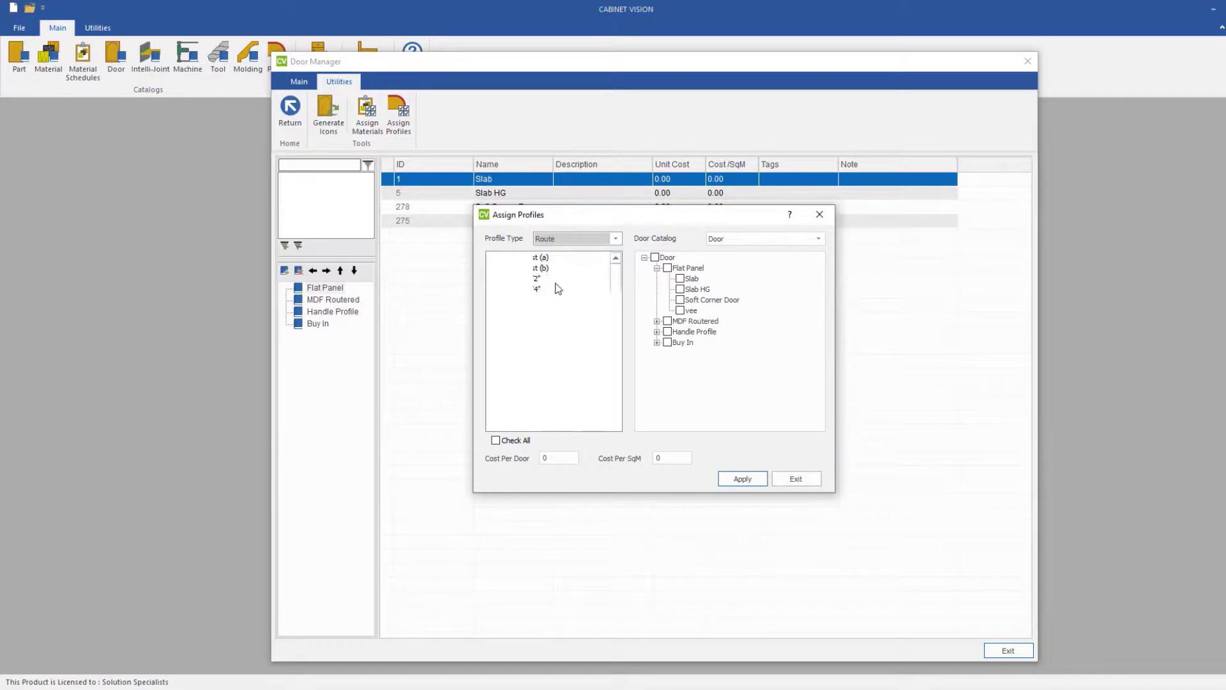
pyautogui.scroll(-2, 533, 325)
pyautogui.scroll(-3, 533, 325)
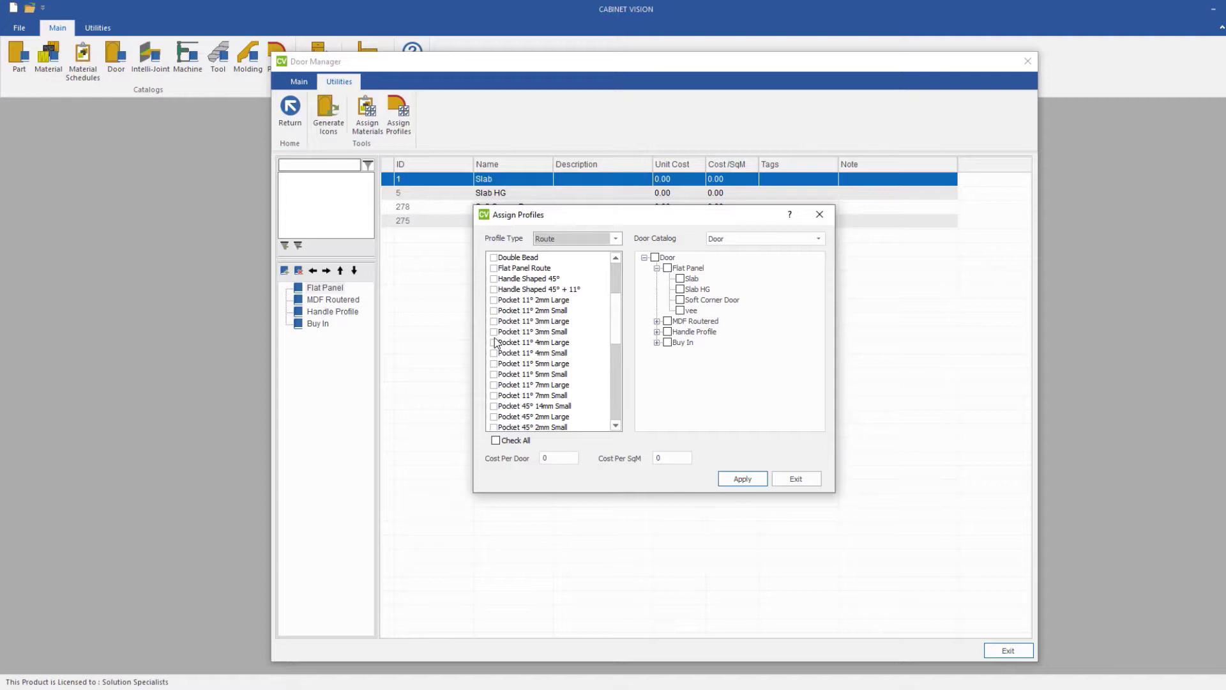
pyautogui.scroll(-2, 496, 323)
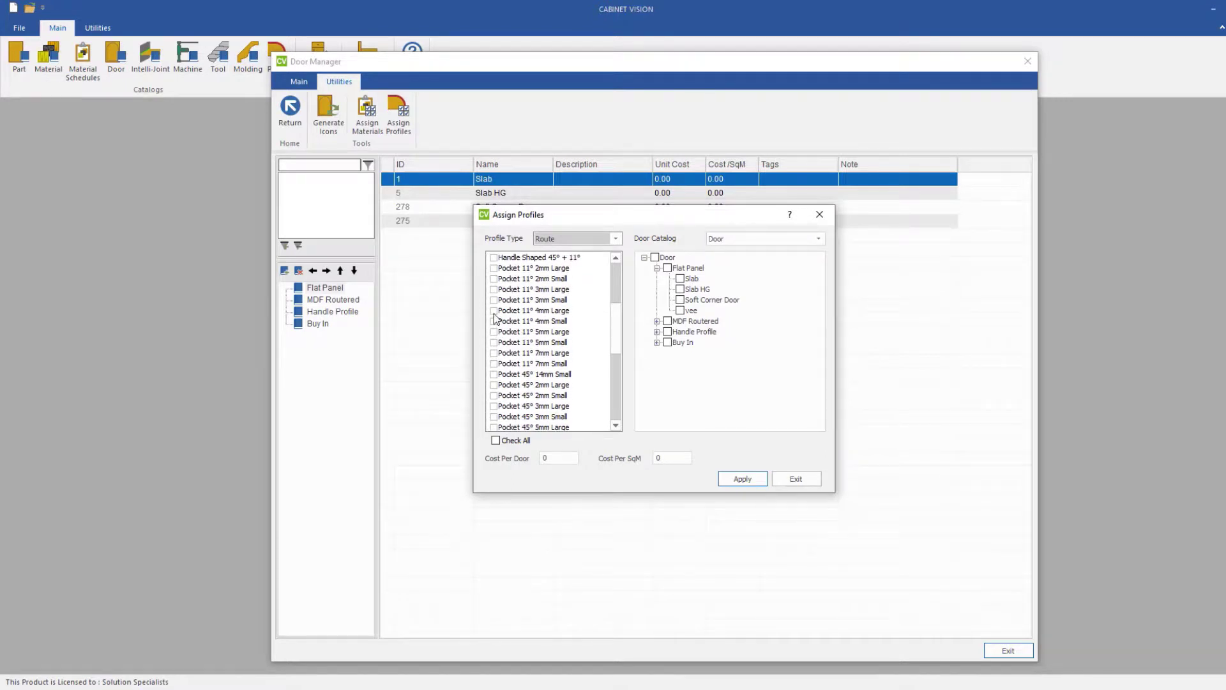
pyautogui.click(494, 332)
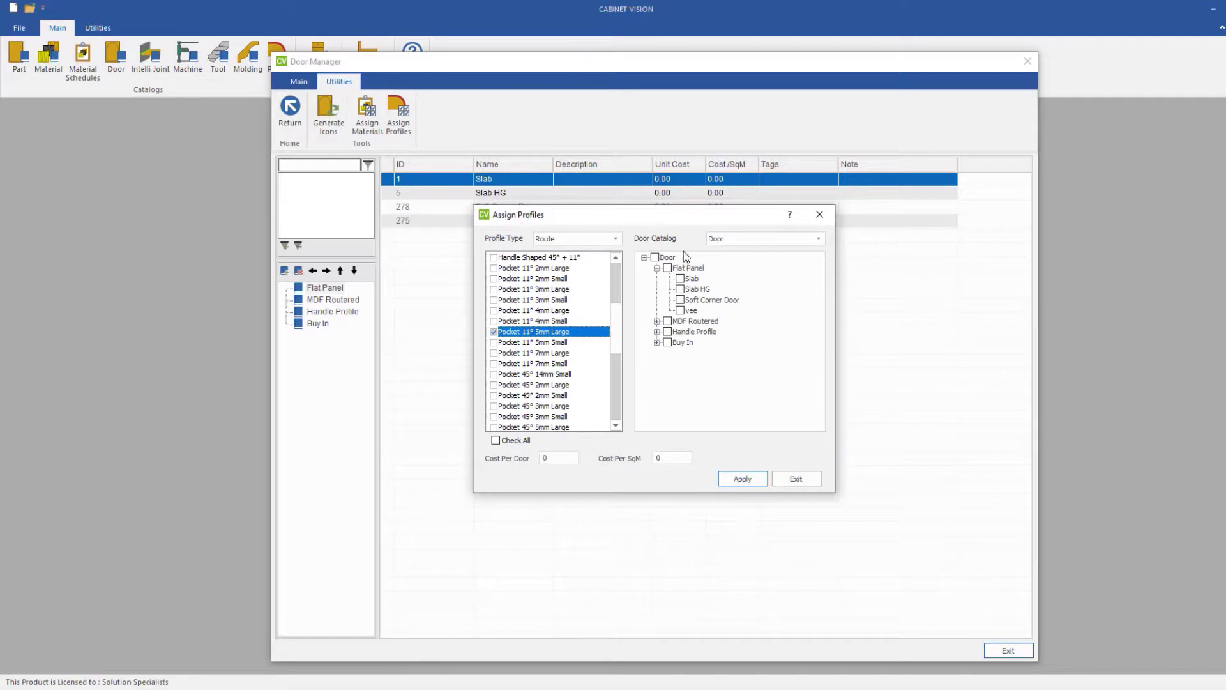
# Step: Tick Slab, apply Pocket 11° 5mm Large with overwrite confirmed, and exit Assign Profiles
pyautogui.click(680, 279)
pyautogui.click(752, 481)
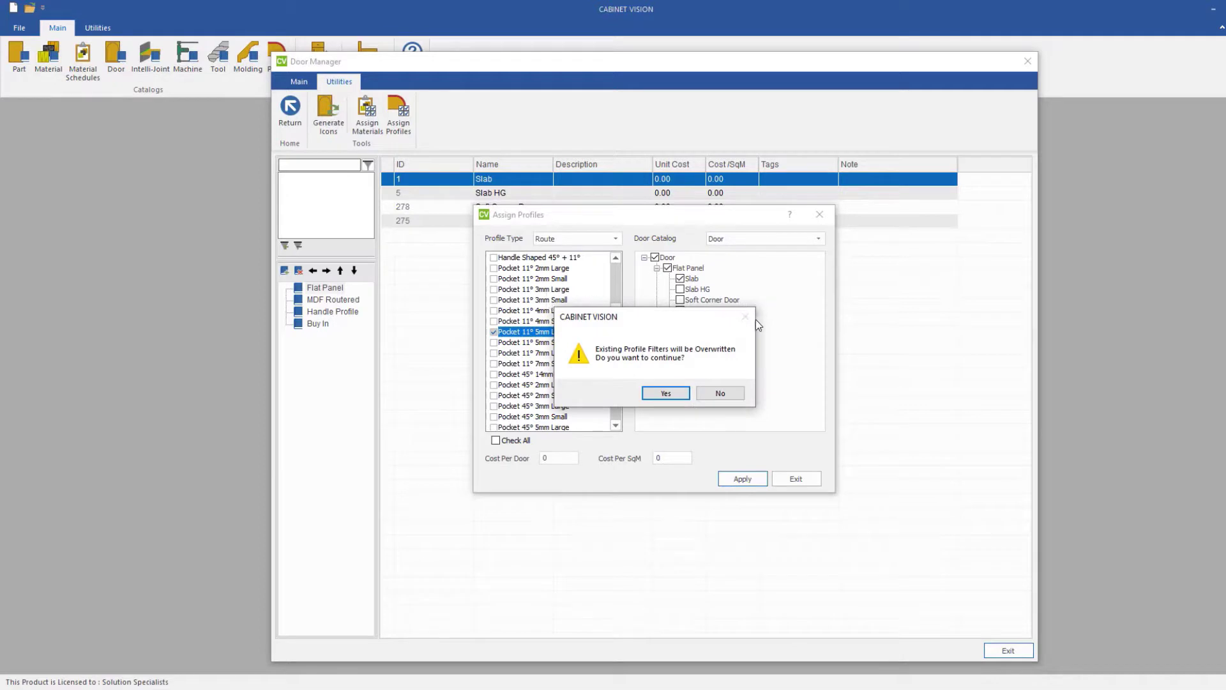
pyautogui.click(664, 393)
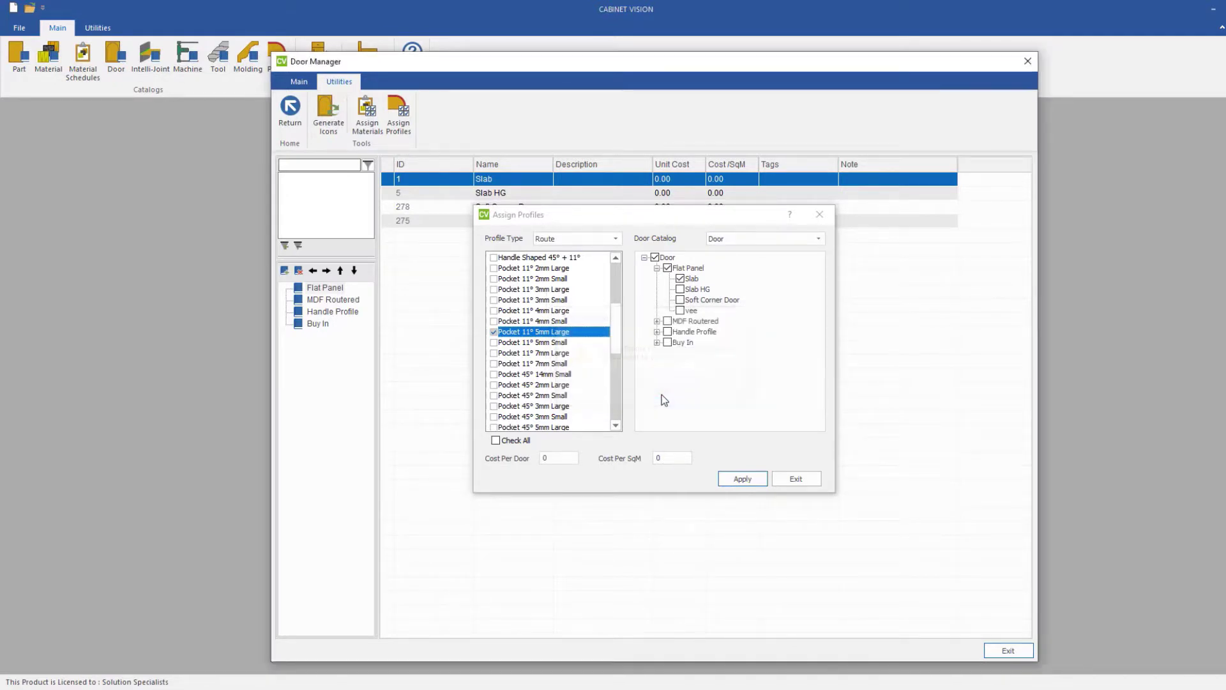
pyautogui.click(789, 480)
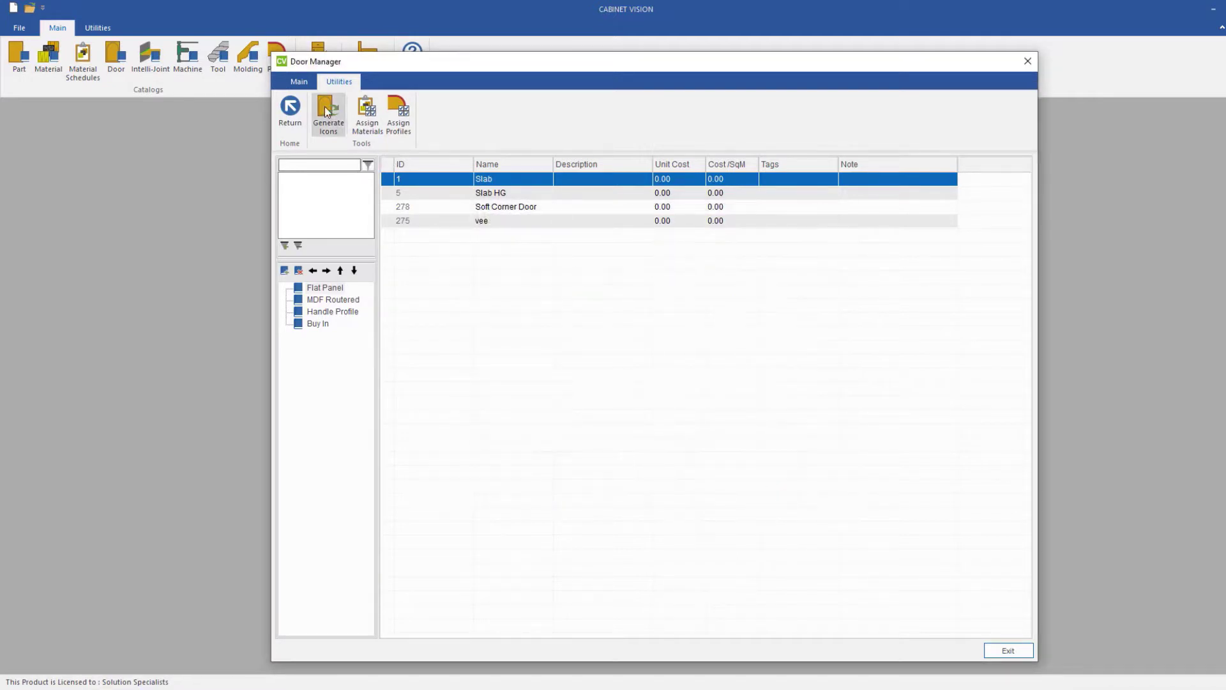
# Step: Check that Slab's Route profile filter lists Pocket 11° 5mm Large, then close the filter
pyautogui.click(299, 81)
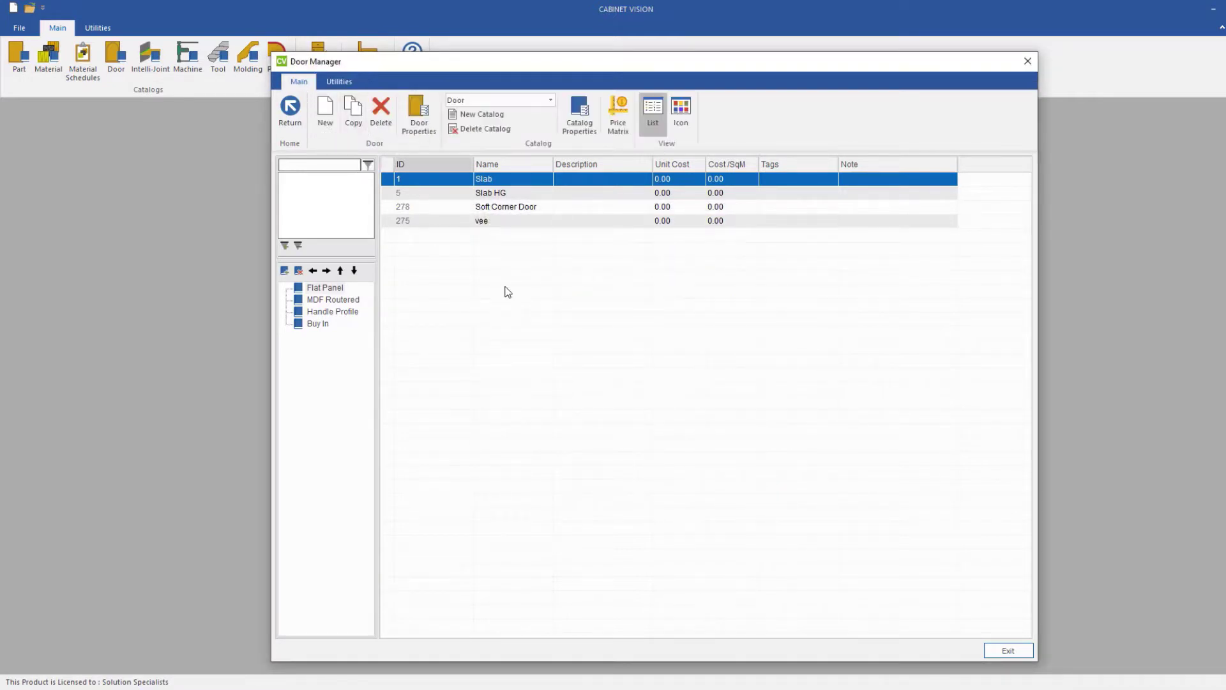
pyautogui.click(418, 110)
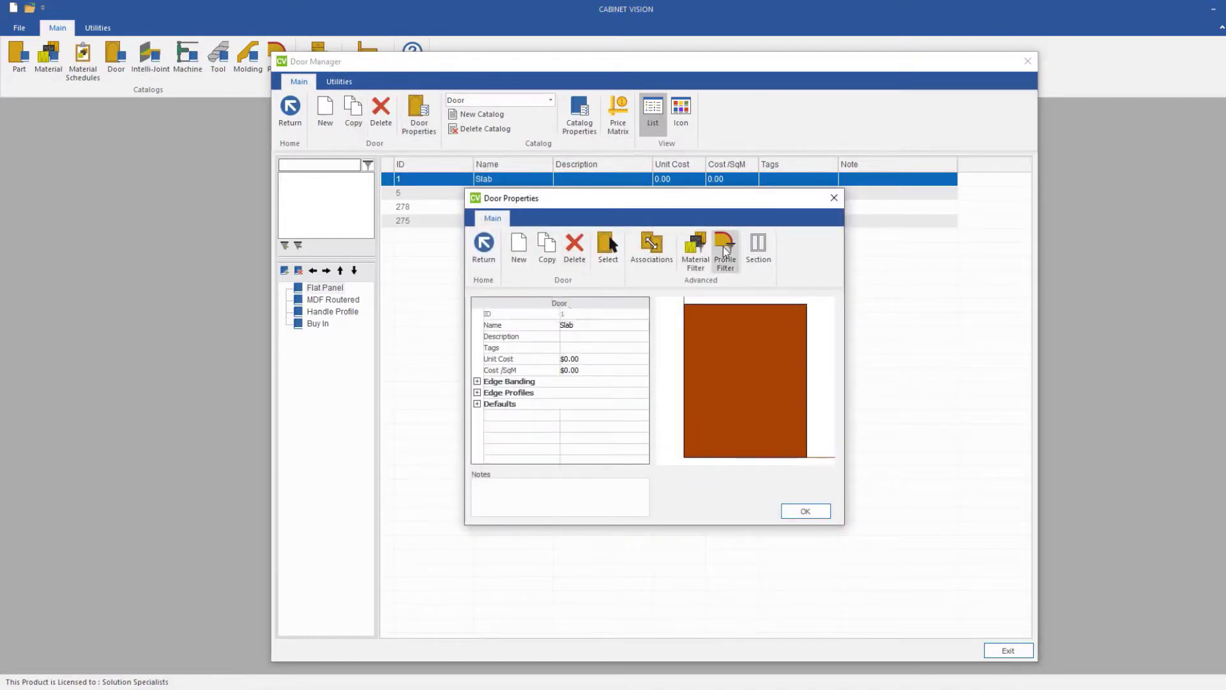
pyautogui.click(726, 251)
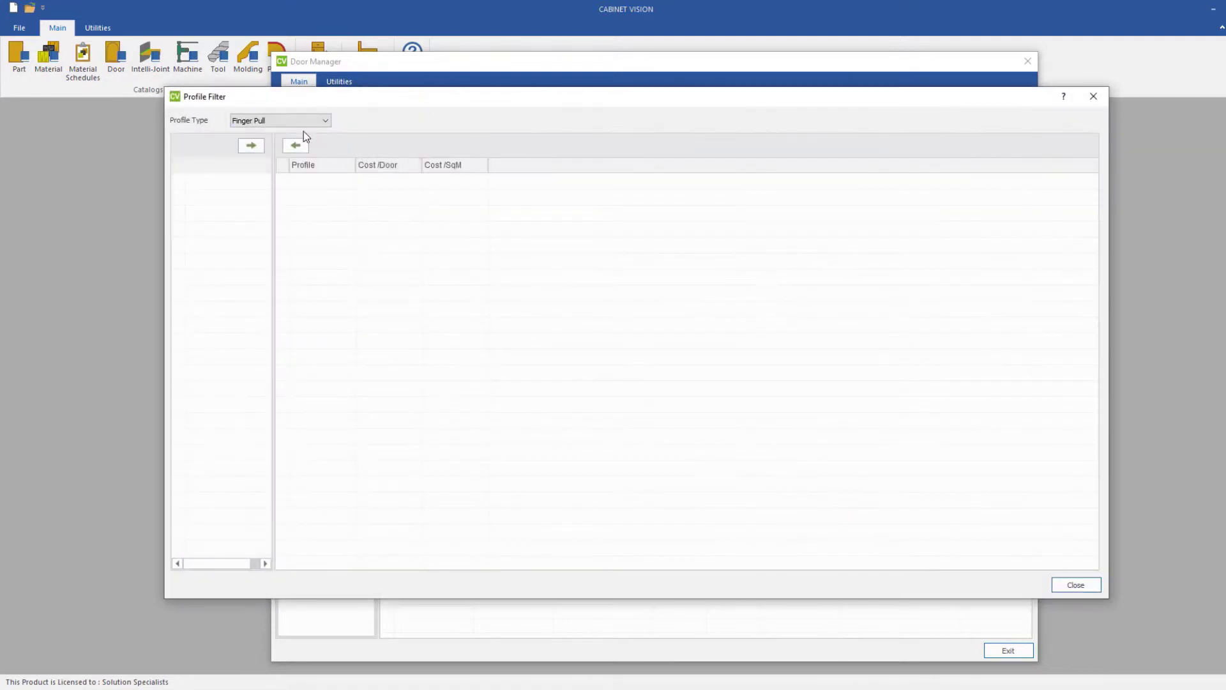
pyautogui.click(302, 121)
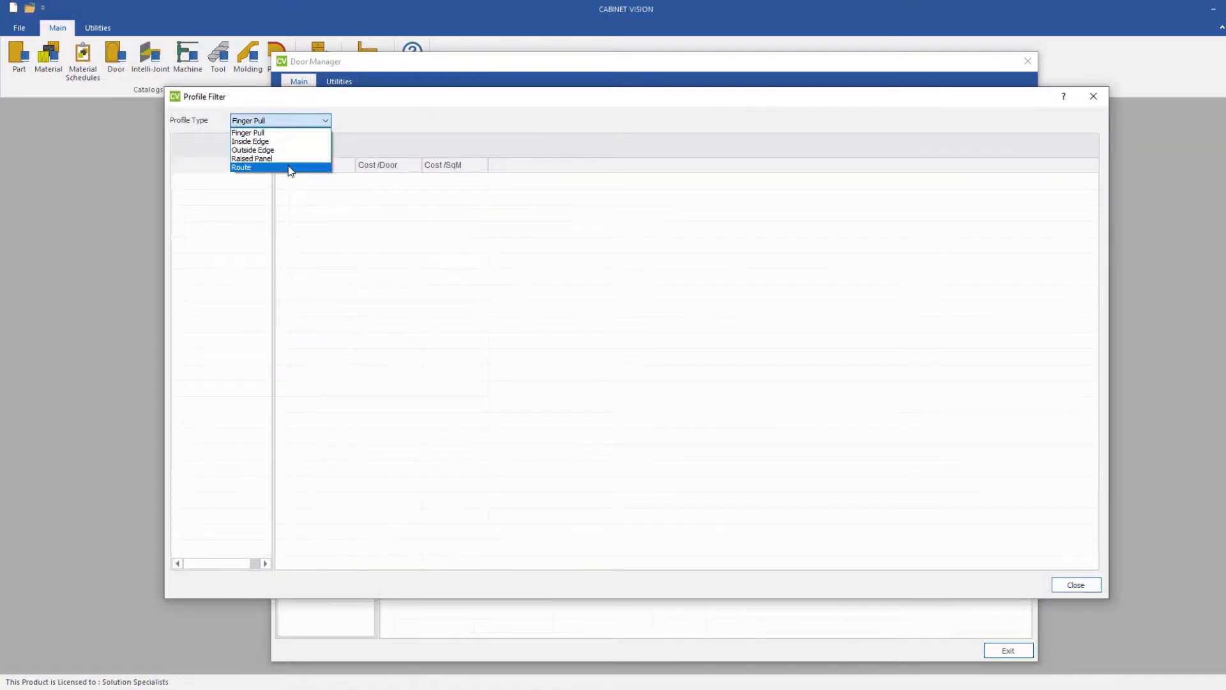
pyautogui.click(290, 168)
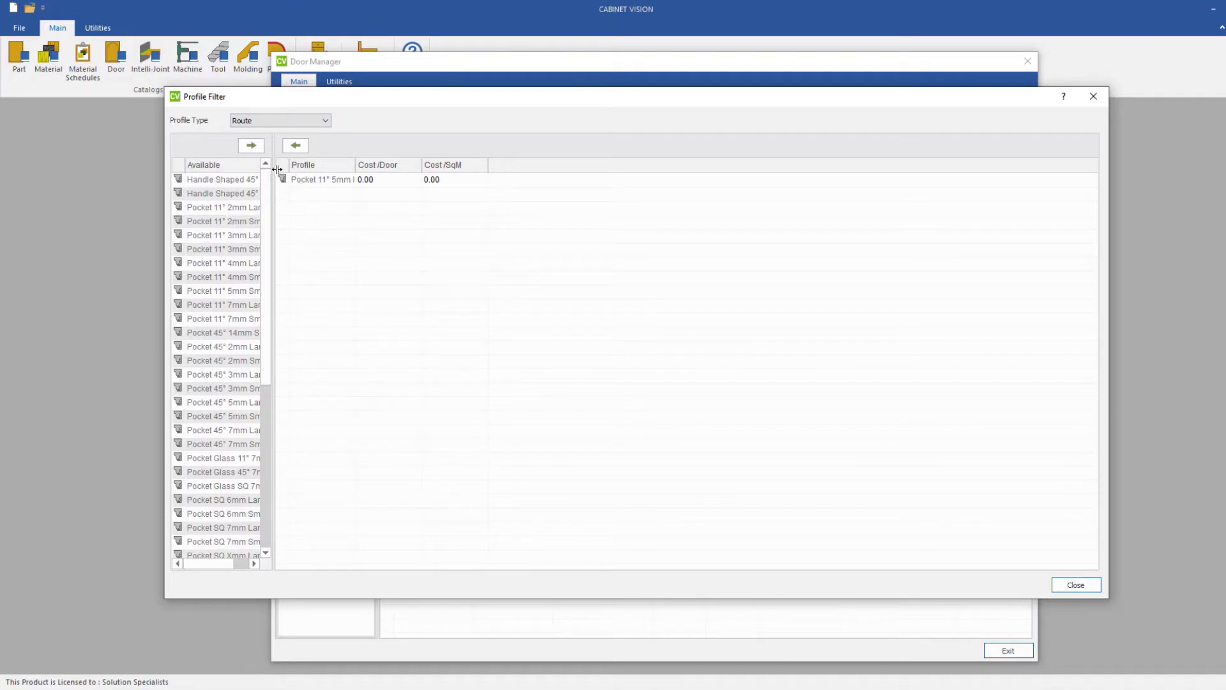
pyautogui.moveTo(356, 165); pyautogui.dragTo(443, 165)
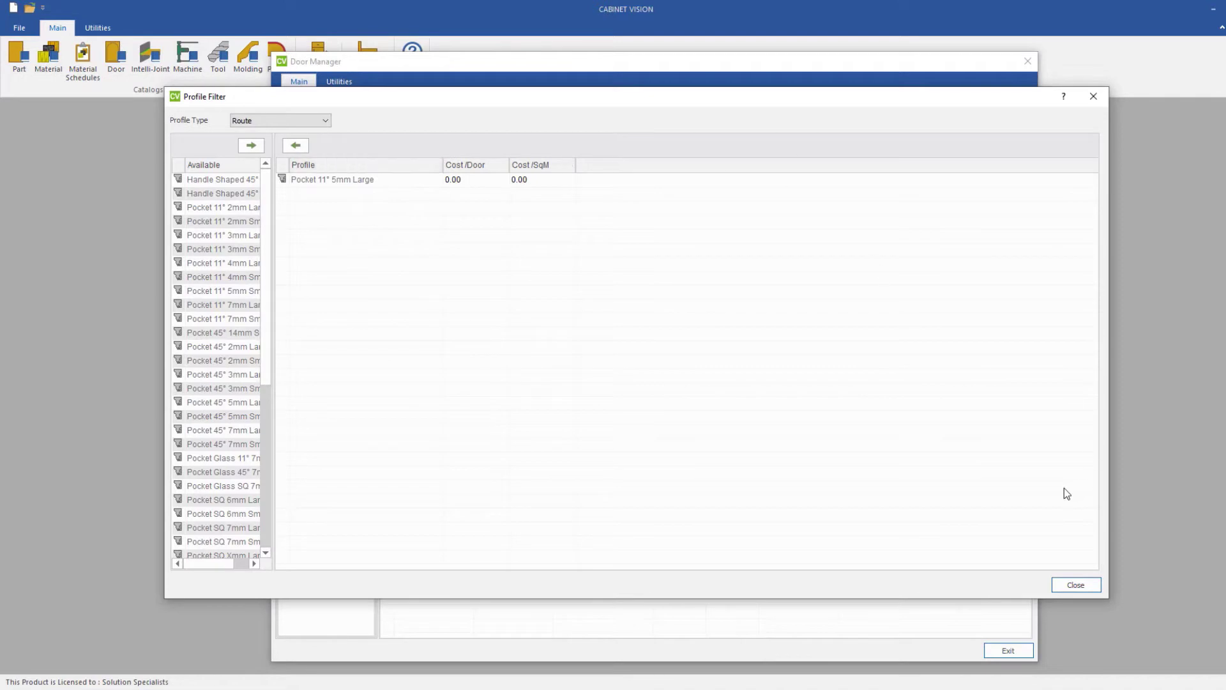
pyautogui.click(1064, 584)
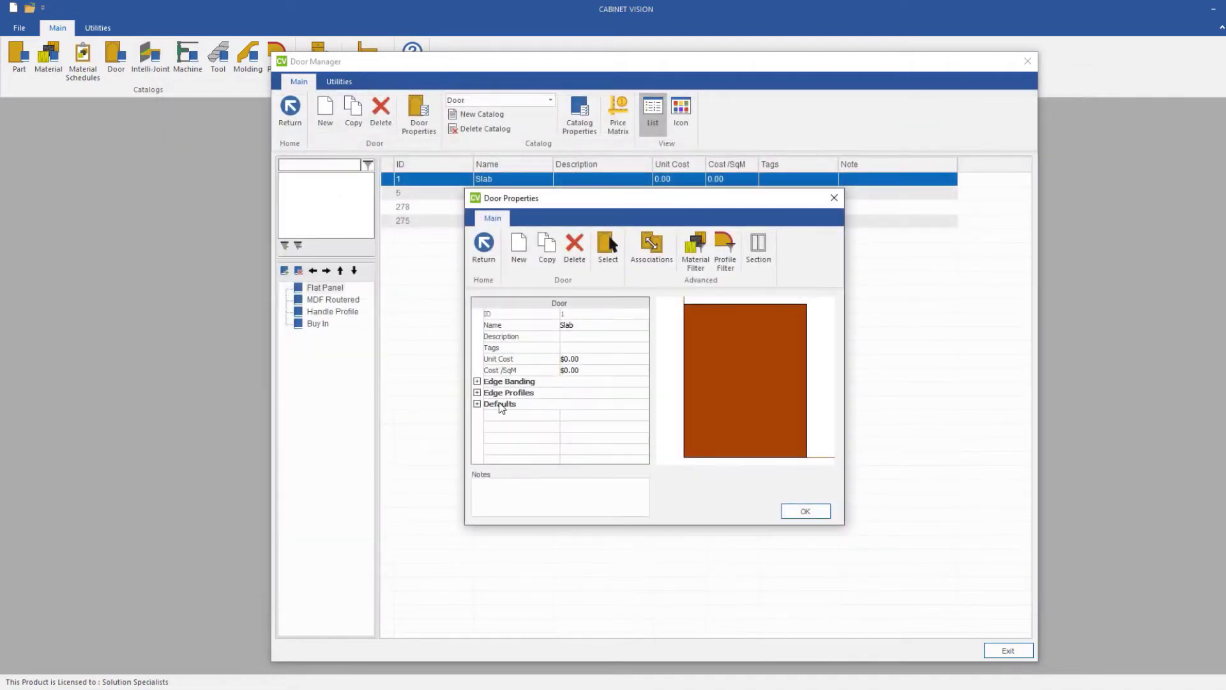
# Step: Set Slab's default Route Path Profile to Pocket 11° 5mm Large and save the changes
pyautogui.click(477, 403)
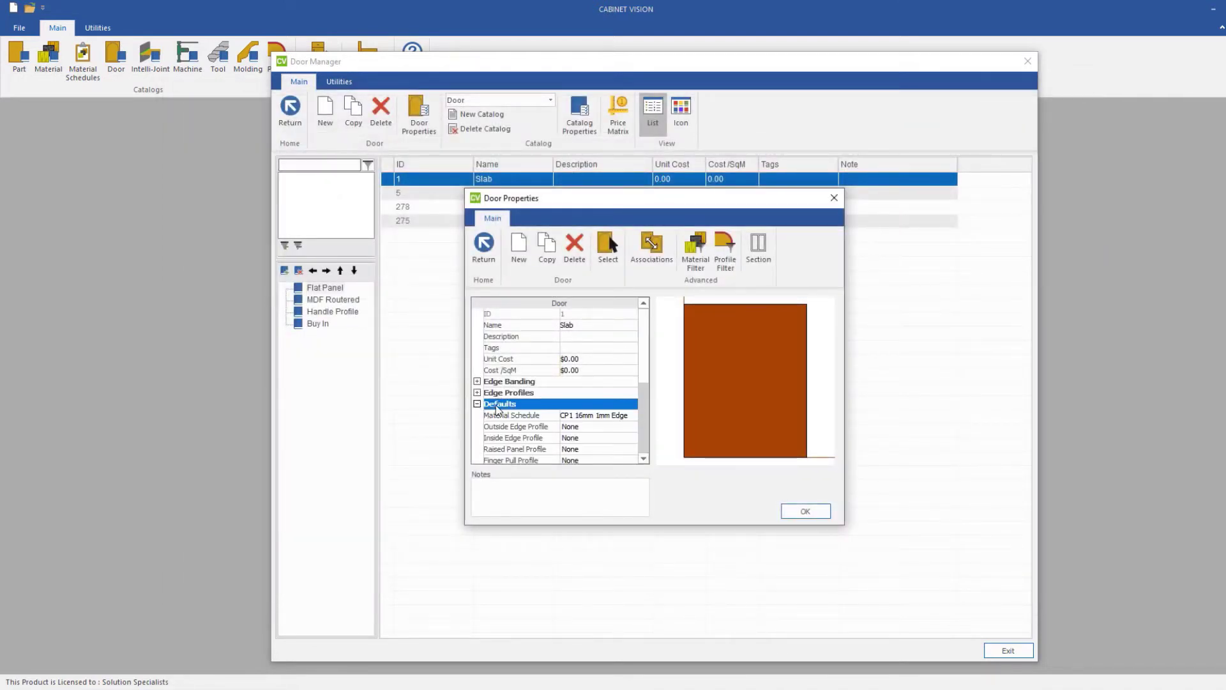
pyautogui.scroll(-1, 543, 403)
pyautogui.click(582, 449)
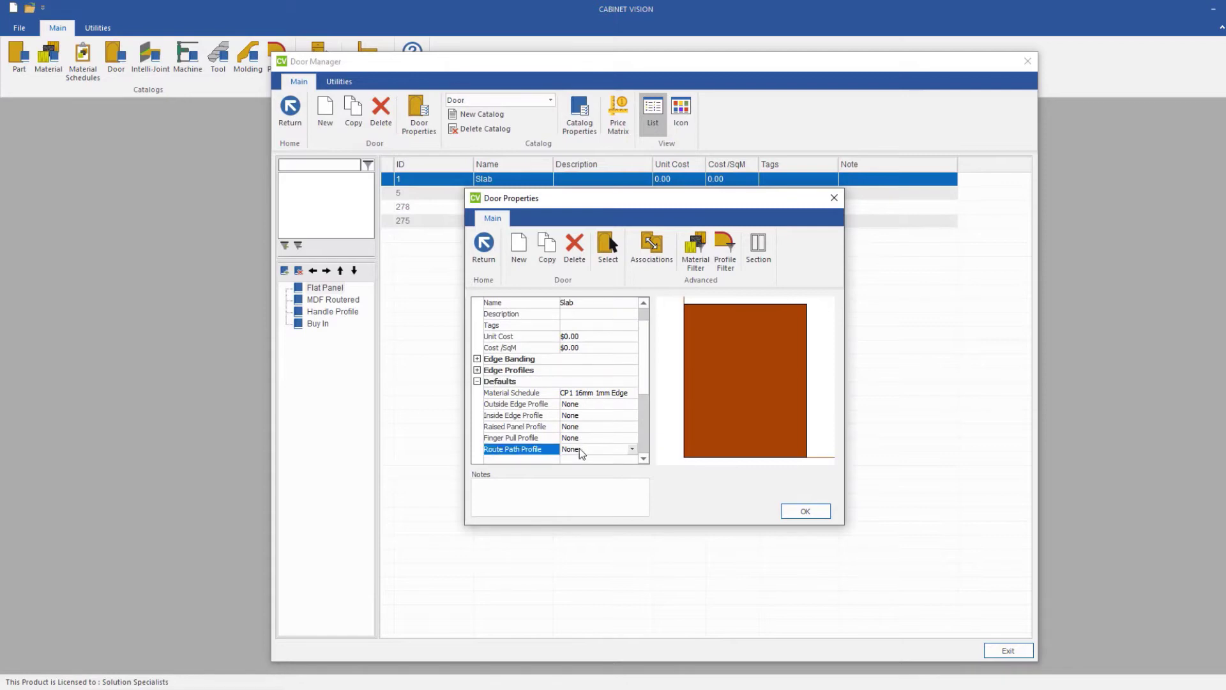
pyautogui.click(581, 451)
pyautogui.click(579, 470)
pyautogui.click(802, 513)
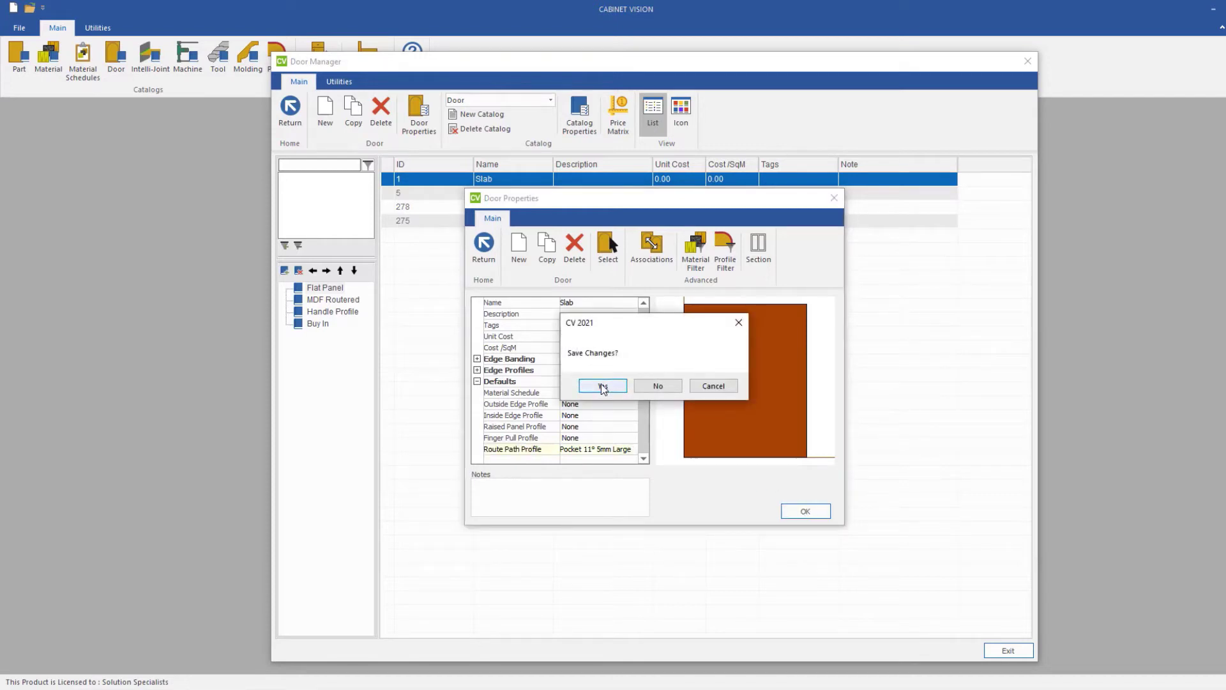
pyautogui.click(603, 387)
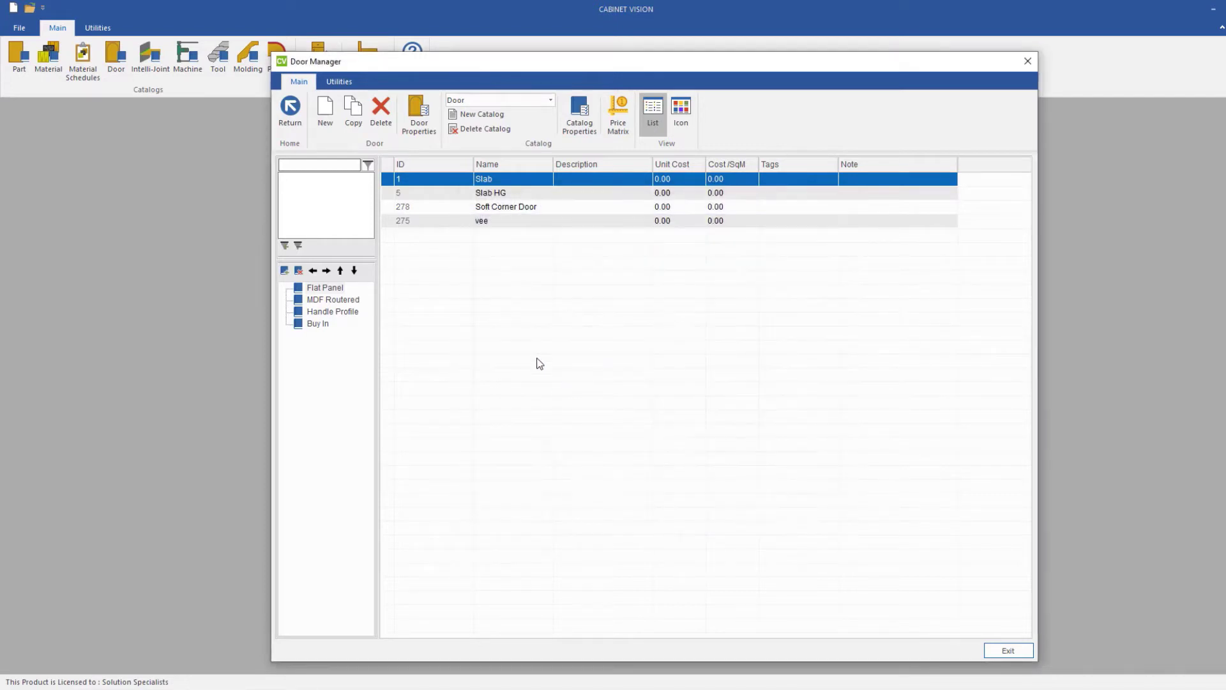